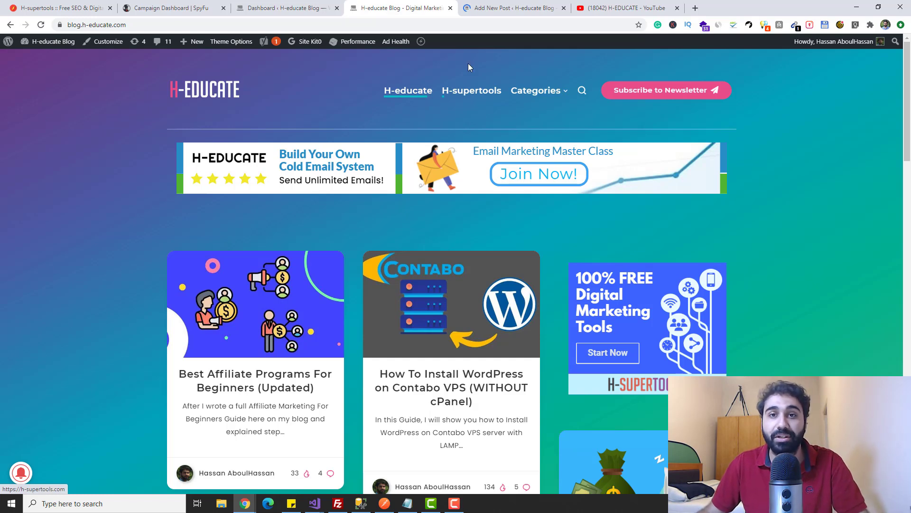
{"action": "left_click", "coordinate": [501, 5]}
{"action": "left_click", "coordinate": [440, 5]}
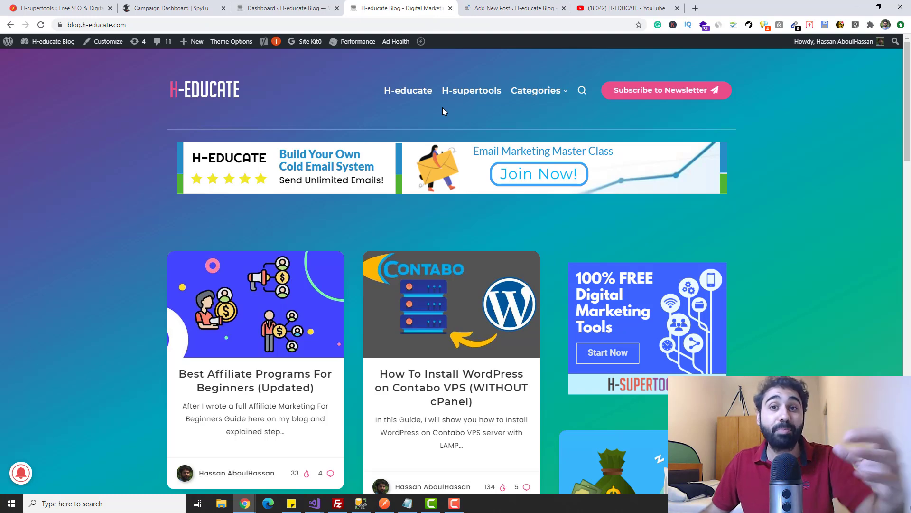
{"action": "left_click", "coordinate": [622, 8]}
{"action": "left_click", "coordinate": [495, 5]}
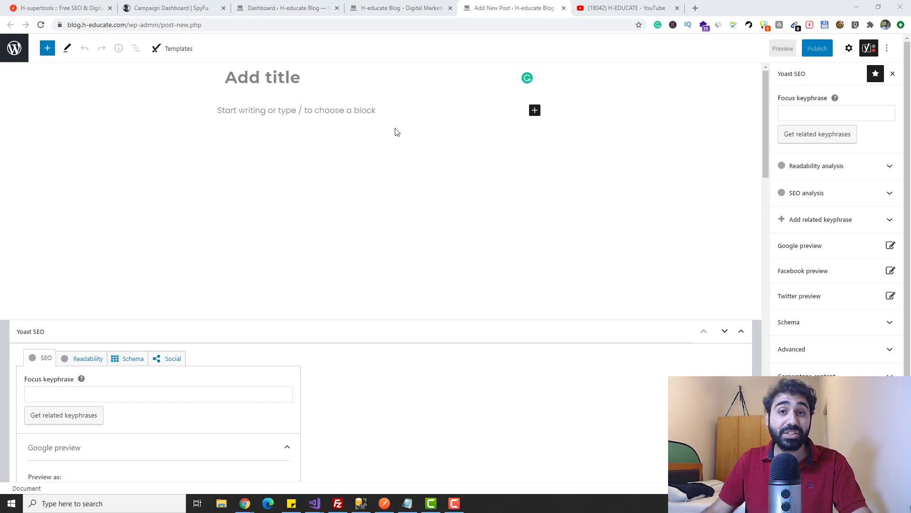
- Switch to the H-supertools home page and open its YouTube Keyword Tool in a new browser tab
{"action": "key", "text": "ctrl+1"}
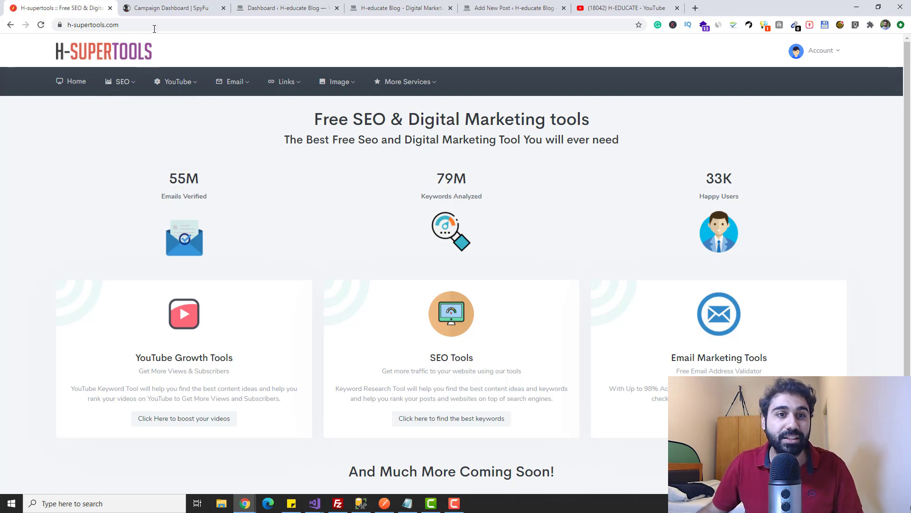
{"action": "mouse_move", "coordinate": [173, 81]}
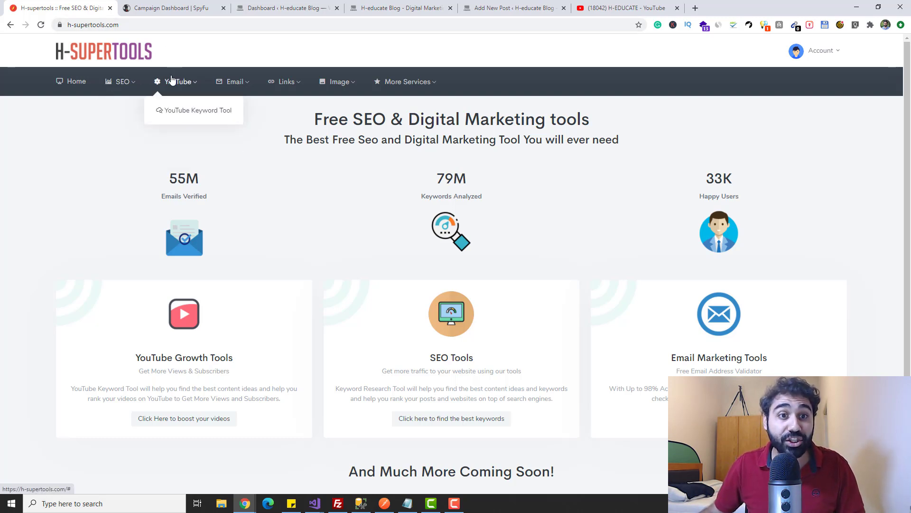
{"action": "right_click", "coordinate": [182, 108]}
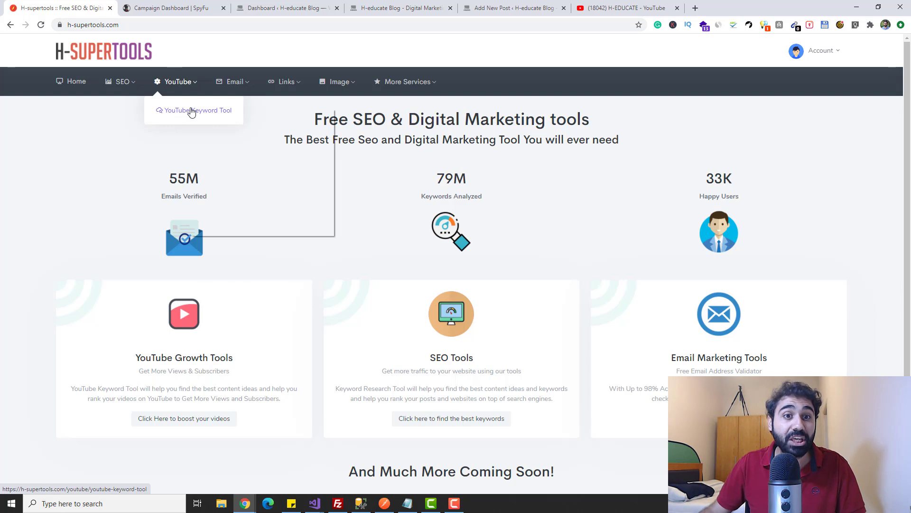
{"action": "left_click", "coordinate": [200, 114]}
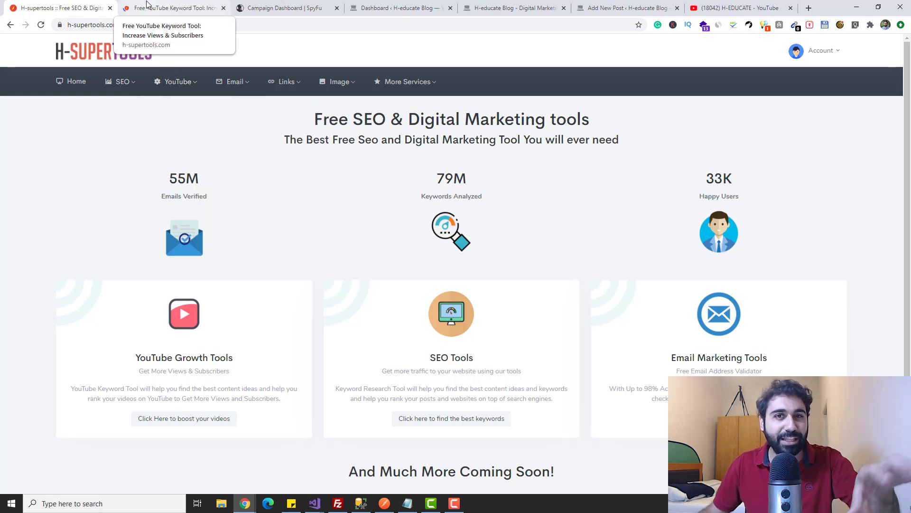
- Open the SEO Keyword Research Tool in a new browser tab, then return to the H-supertools home page
{"action": "left_click", "coordinate": [122, 83]}
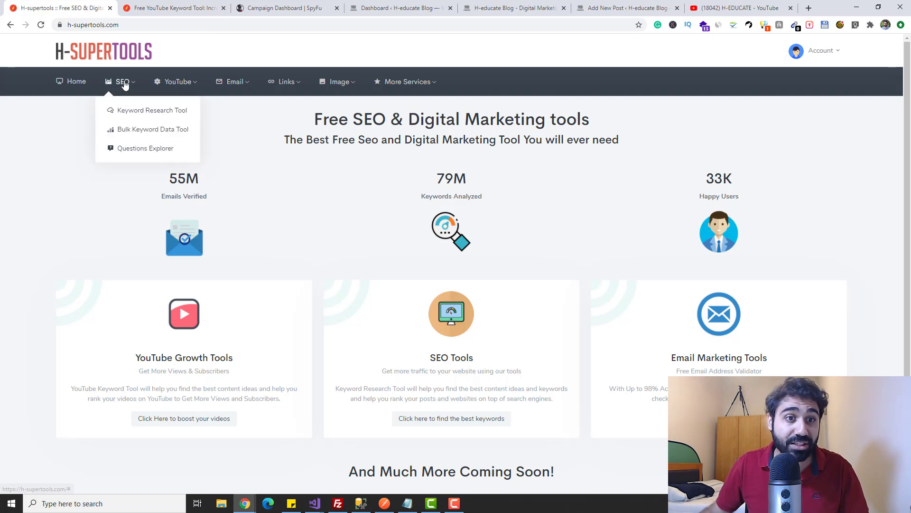
{"action": "right_click", "coordinate": [136, 110]}
{"action": "left_click", "coordinate": [147, 114]}
{"action": "left_click", "coordinate": [140, 5]}
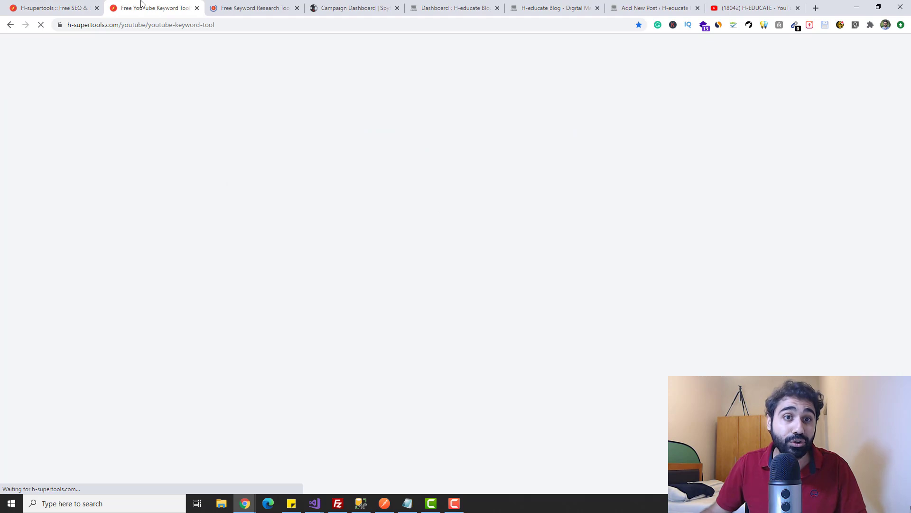
{"action": "left_click", "coordinate": [256, 7]}
{"action": "left_click", "coordinate": [32, 6]}
- Open the SEO Questions Explorer in a new browser tab from the H-supertools home page
{"action": "mouse_move", "coordinate": [124, 84]}
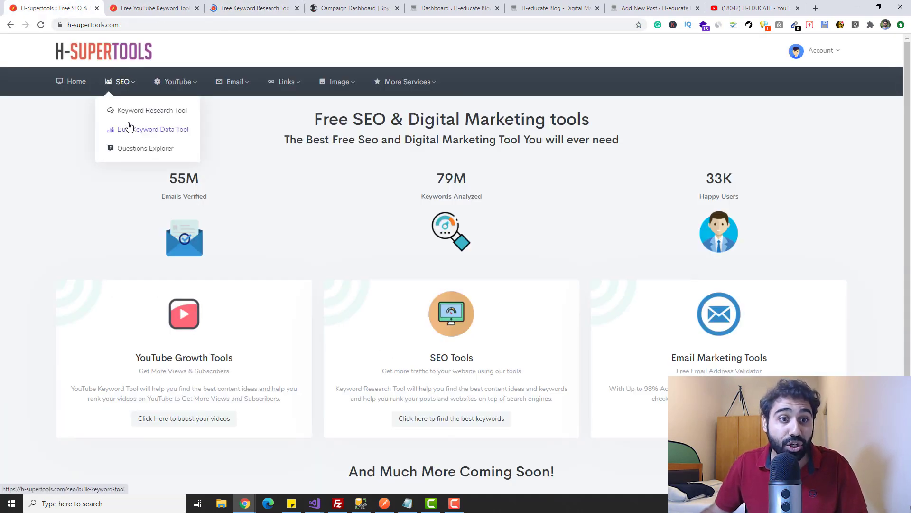
{"action": "right_click", "coordinate": [128, 151]}
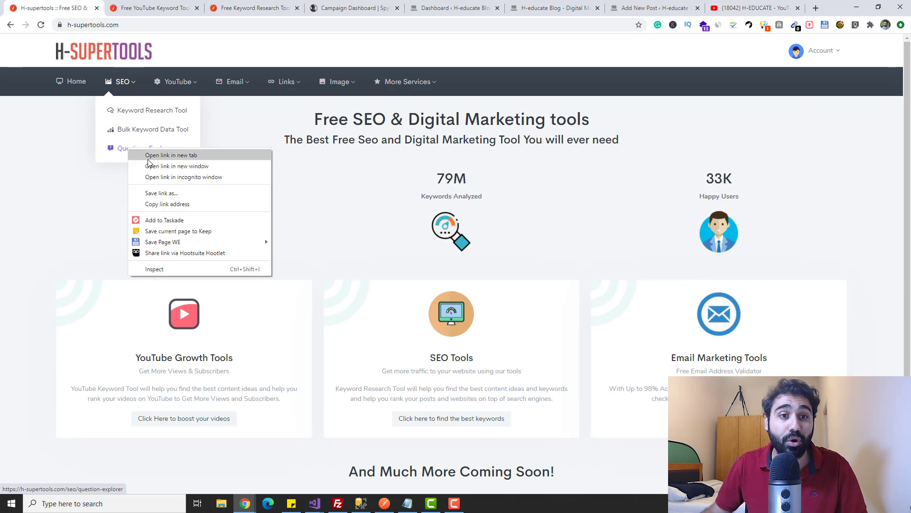
{"action": "left_click", "coordinate": [152, 157]}
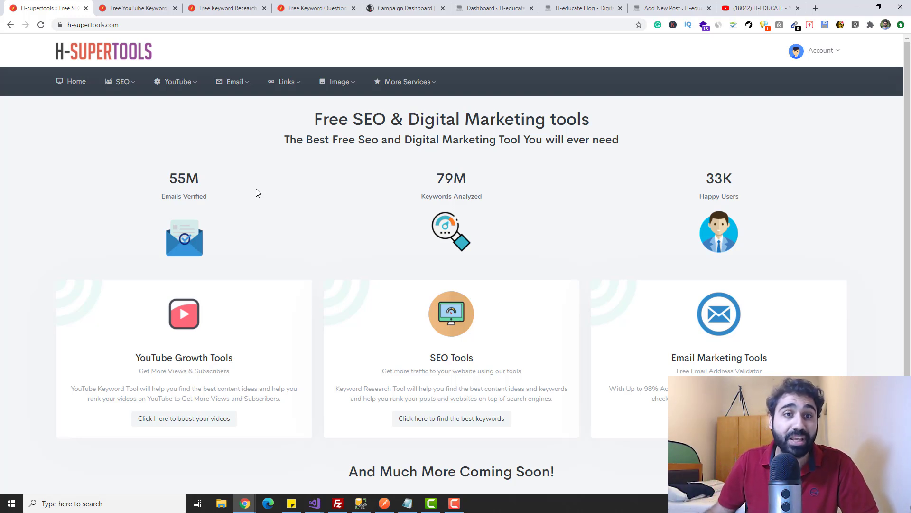
- Search the YouTube Keyword Tool for the phrase "affiliate marketing"
{"action": "left_click", "coordinate": [146, 5]}
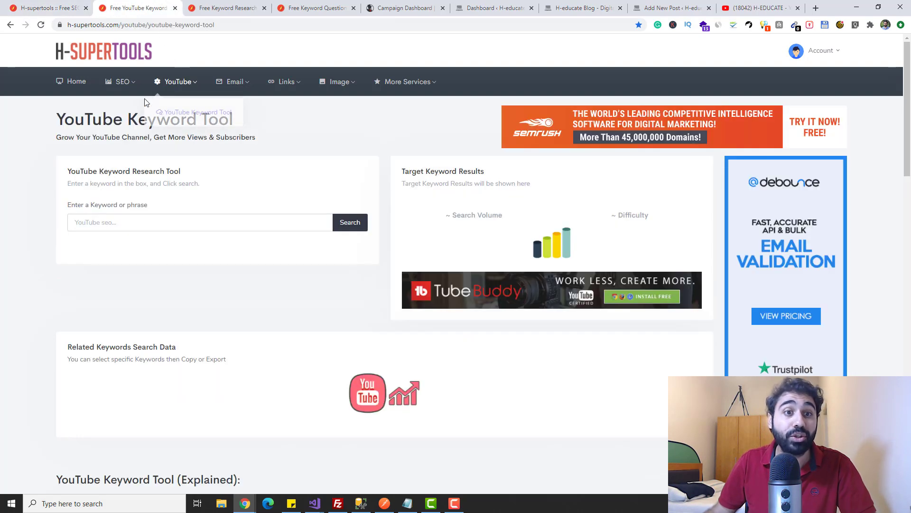
{"action": "left_click", "coordinate": [147, 222]}
{"action": "left_click", "coordinate": [237, 269]}
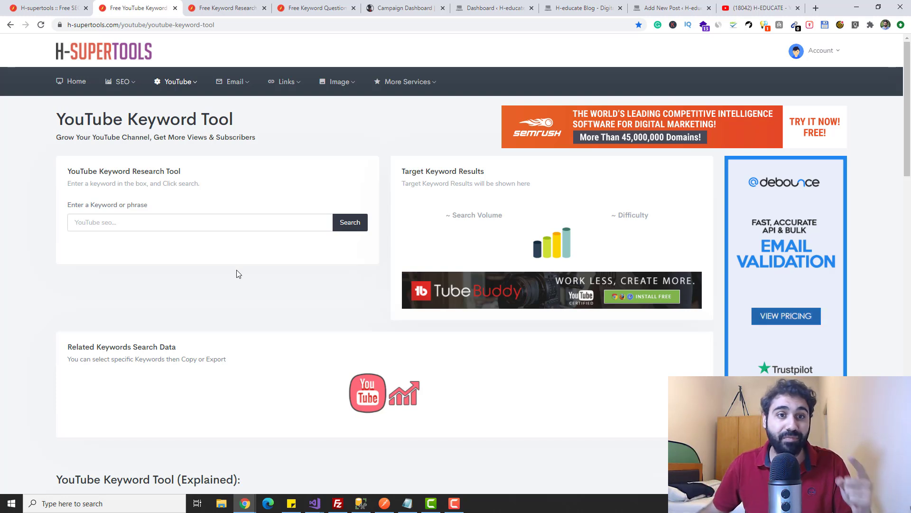
{"action": "left_click", "coordinate": [192, 225]}
{"action": "type", "text": "affiliate marketing"}
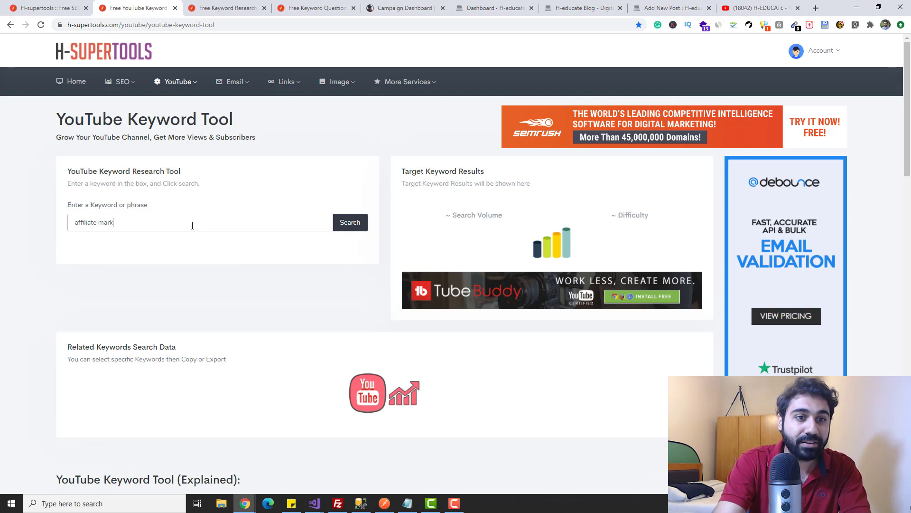
{"action": "left_click", "coordinate": [337, 224]}
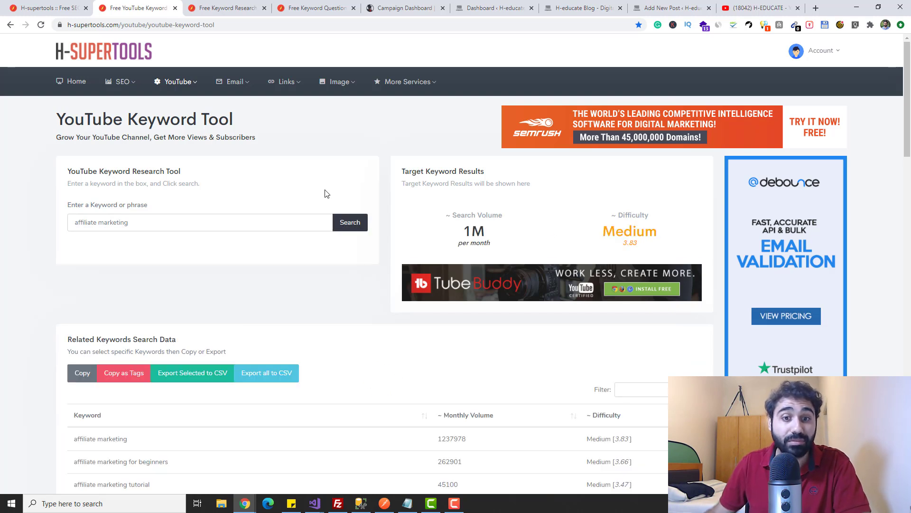
- Select the related keywords "affiliate marketing for beginners", "affiliate marketing tutorial", "how to start affiliate marketing" and "affiliate marketing 2020"
{"action": "scroll", "coordinate": [322, 192], "scroll_direction": "down", "scroll_amount": 2}
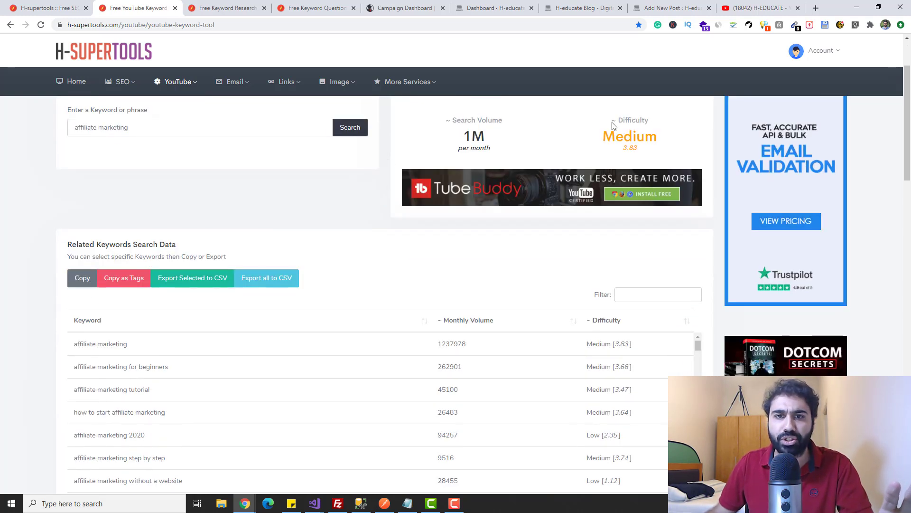
{"action": "scroll", "coordinate": [589, 223], "scroll_direction": "down", "scroll_amount": 2}
{"action": "scroll", "coordinate": [332, 180], "scroll_direction": "down", "scroll_amount": 2}
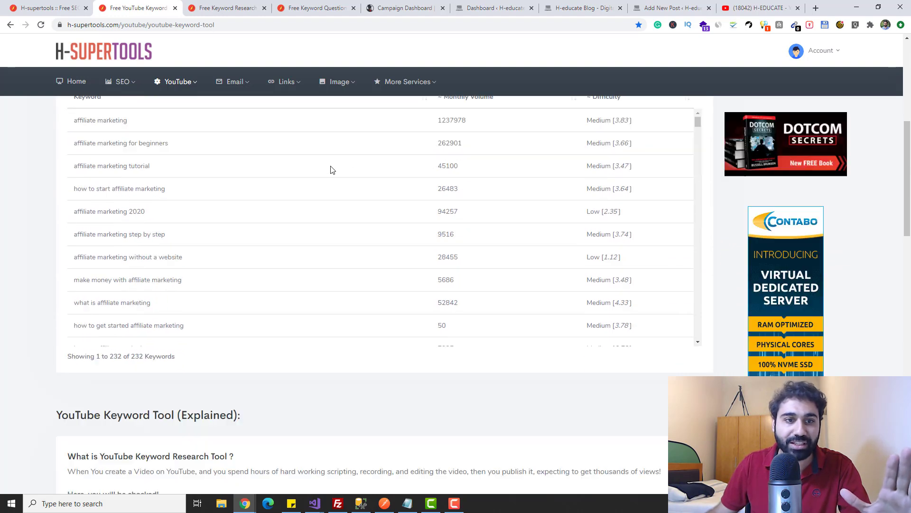
{"action": "scroll", "coordinate": [142, 209], "scroll_direction": "up", "scroll_amount": 2}
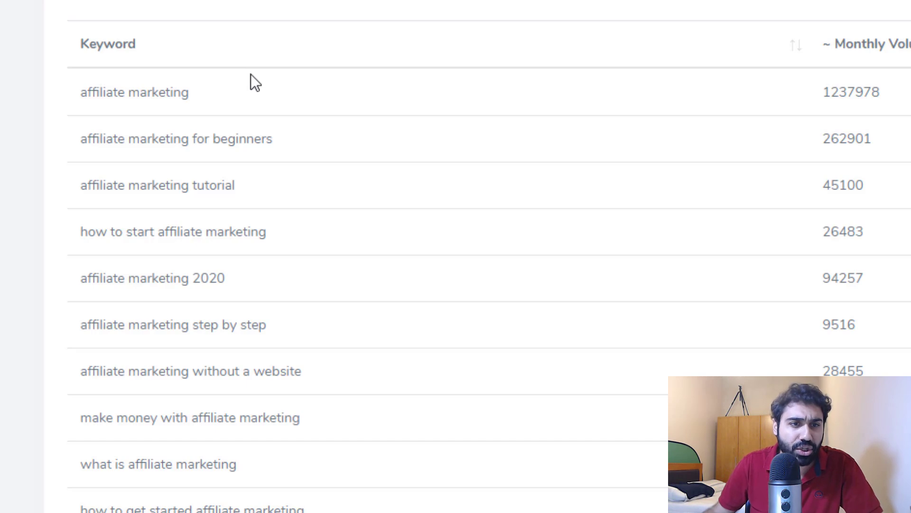
{"action": "left_click_drag", "start_coordinate": [88, 143], "coordinate": [263, 139]}
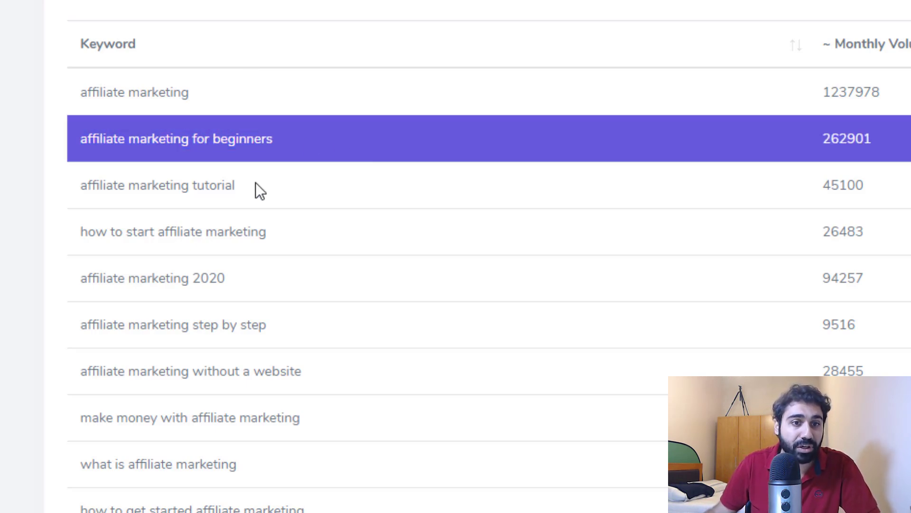
{"action": "left_click", "coordinate": [255, 187]}
{"action": "left_click", "coordinate": [466, 239]}
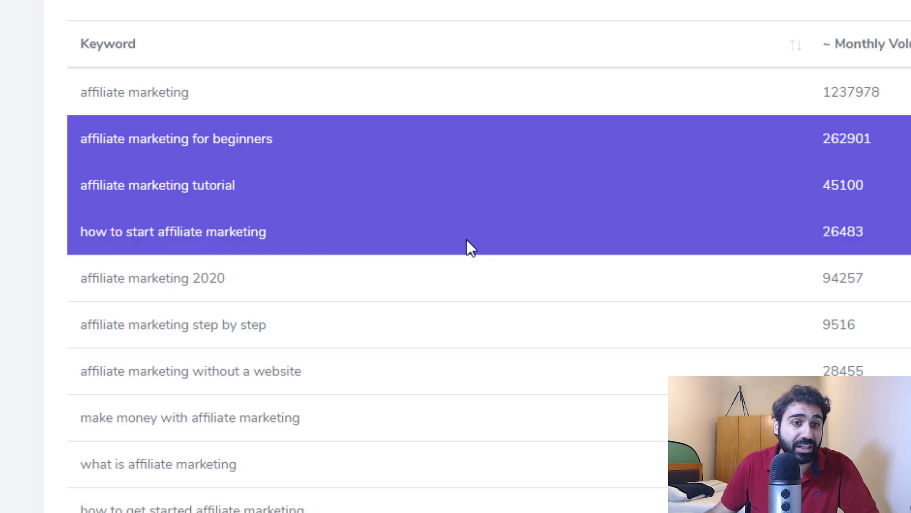
{"action": "left_click", "coordinate": [292, 281]}
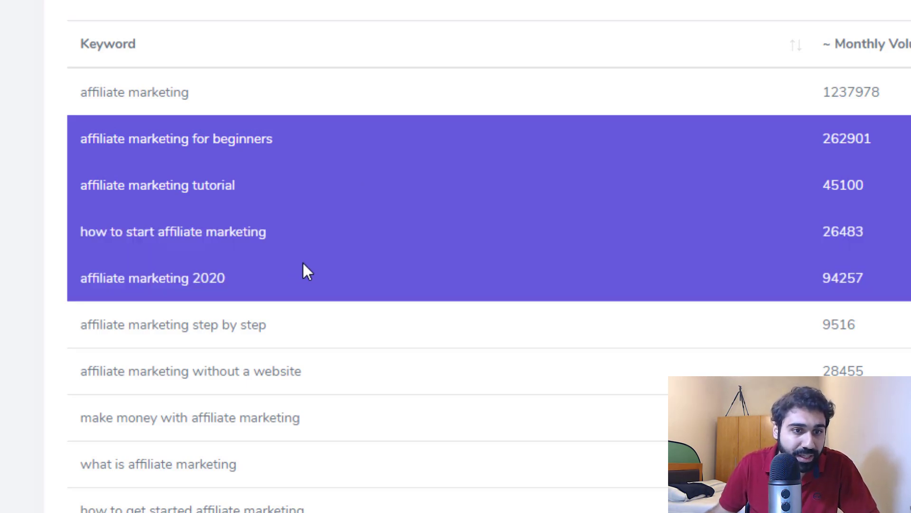
- Browse further down the related keywords and add "amazon affiliate" and one more keyword to the selection
{"action": "scroll", "coordinate": [294, 247], "scroll_direction": "down", "scroll_amount": 2}
{"action": "scroll", "coordinate": [259, 225], "scroll_direction": "down", "scroll_amount": 3}
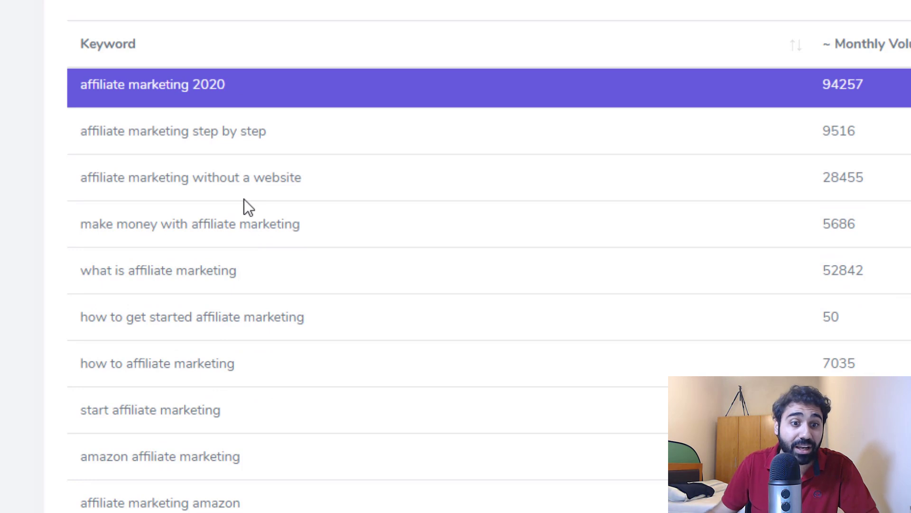
{"action": "scroll", "coordinate": [244, 203], "scroll_direction": "down", "scroll_amount": 5}
{"action": "scroll", "coordinate": [227, 195], "scroll_direction": "down", "scroll_amount": 10}
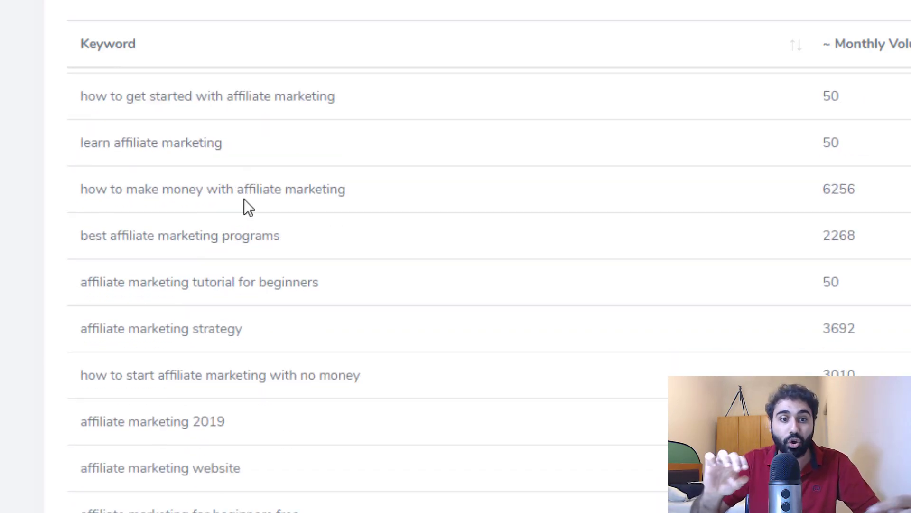
{"action": "scroll", "coordinate": [313, 246], "scroll_direction": "down", "scroll_amount": 14}
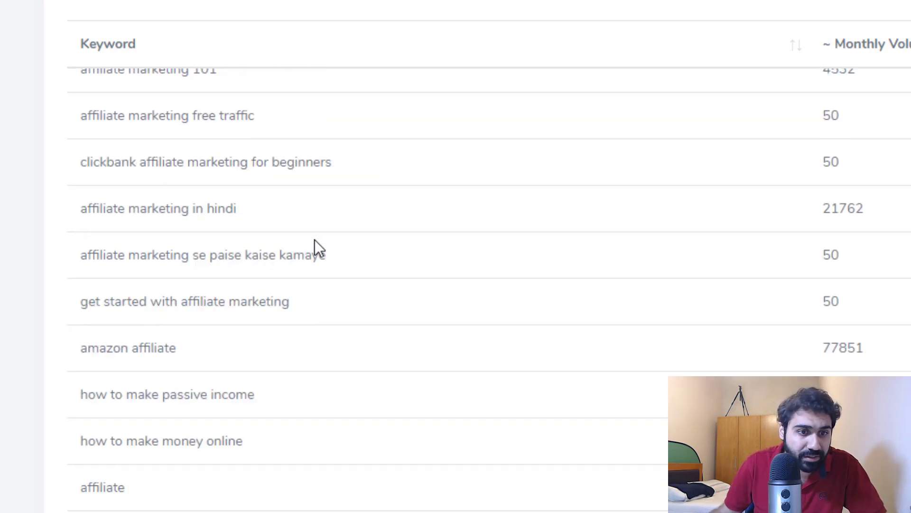
{"action": "left_click", "coordinate": [272, 216]}
{"action": "scroll", "coordinate": [331, 212], "scroll_direction": "down", "scroll_amount": 2}
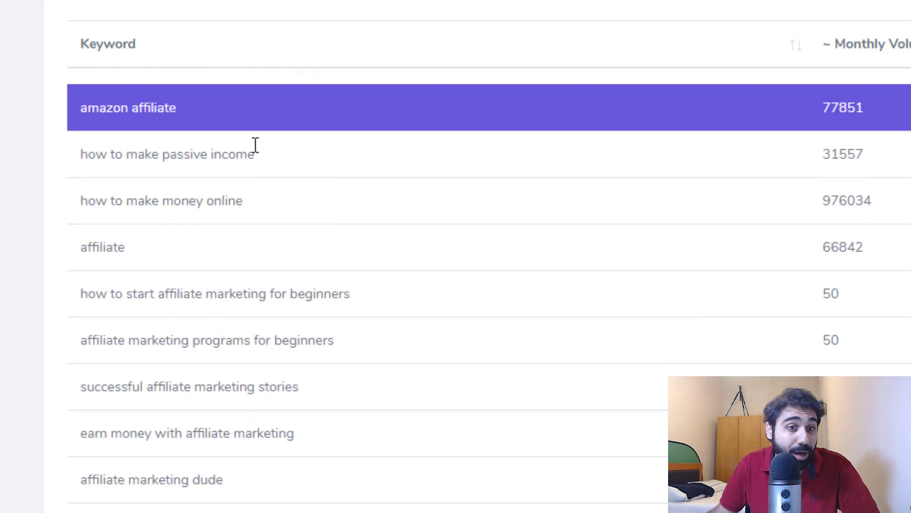
{"action": "left_click", "coordinate": [255, 251]}
{"action": "scroll", "coordinate": [187, 238], "scroll_direction": "down", "scroll_amount": 5}
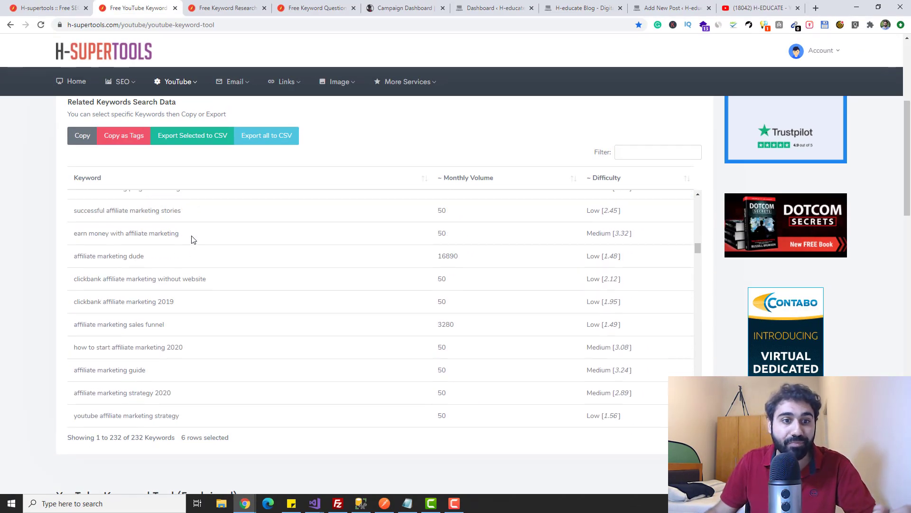
{"action": "scroll", "coordinate": [192, 239], "scroll_direction": "down", "scroll_amount": 10}
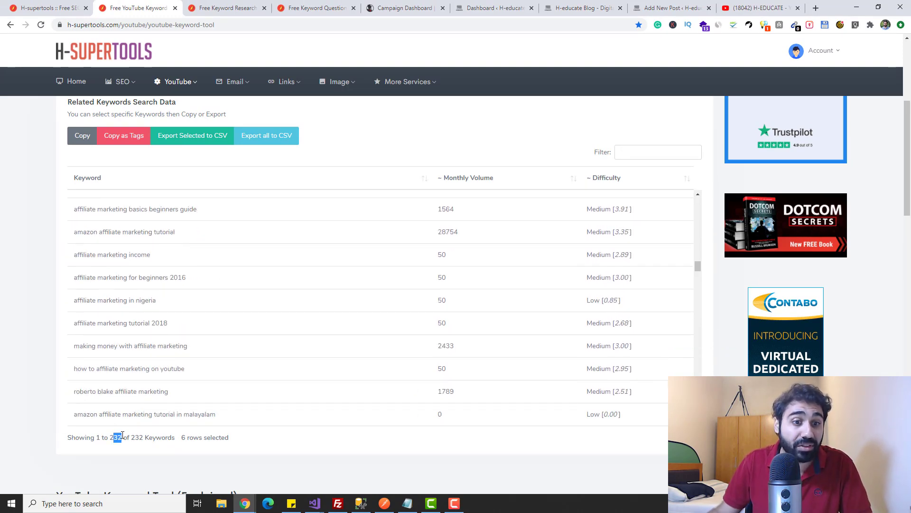
- Extend the YouTube keyword phrase to "affiliate marketing case study" and run the search
{"action": "scroll", "coordinate": [220, 356], "scroll_direction": "up", "scroll_amount": 5}
{"action": "scroll", "coordinate": [220, 356], "scroll_direction": "up", "scroll_amount": 10}
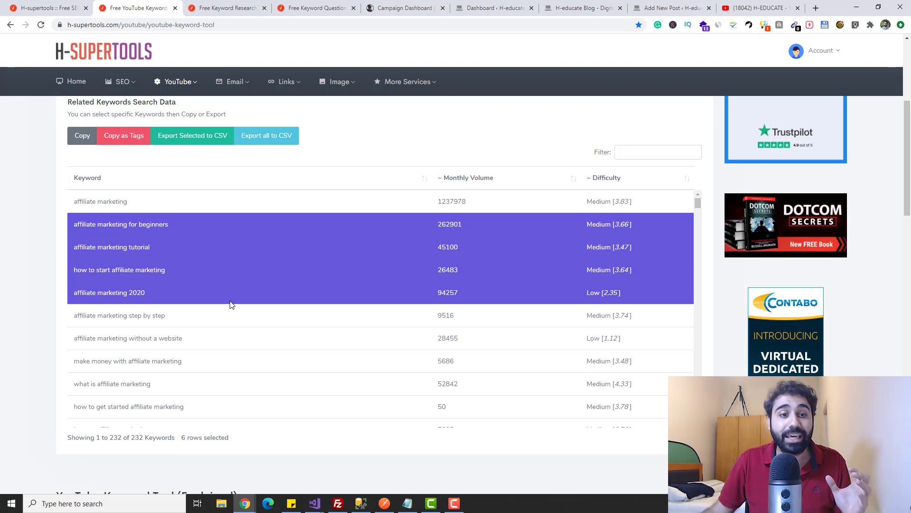
{"action": "scroll", "coordinate": [204, 223], "scroll_direction": "up", "scroll_amount": 5}
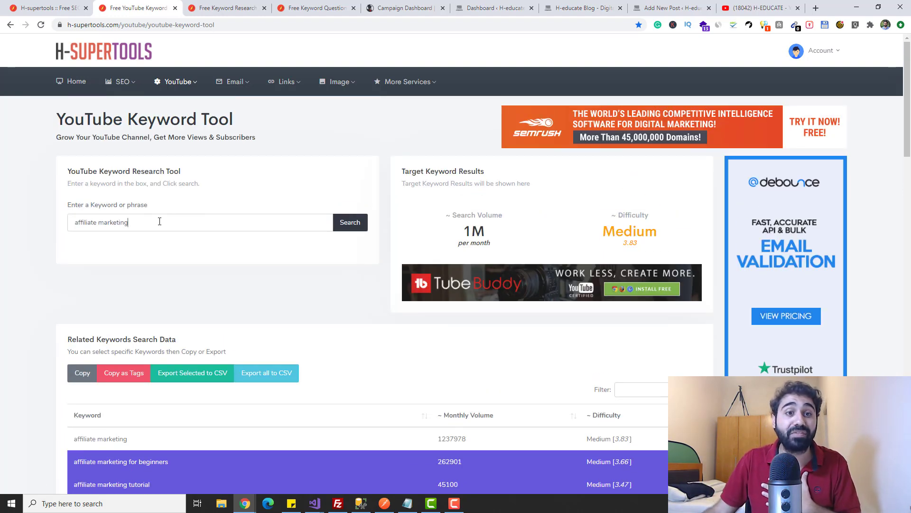
{"action": "type", "text": "cas"}
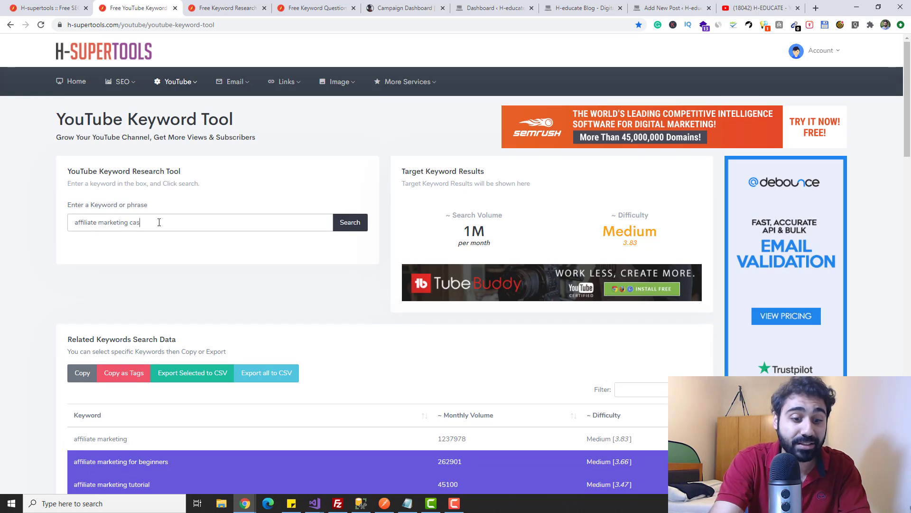
{"action": "type", "text": "e study"}
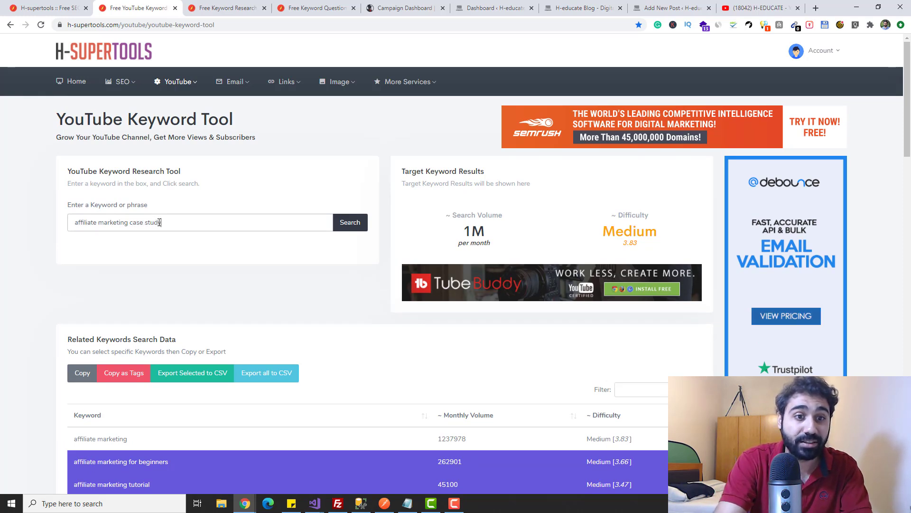
{"action": "left_click", "coordinate": [355, 223]}
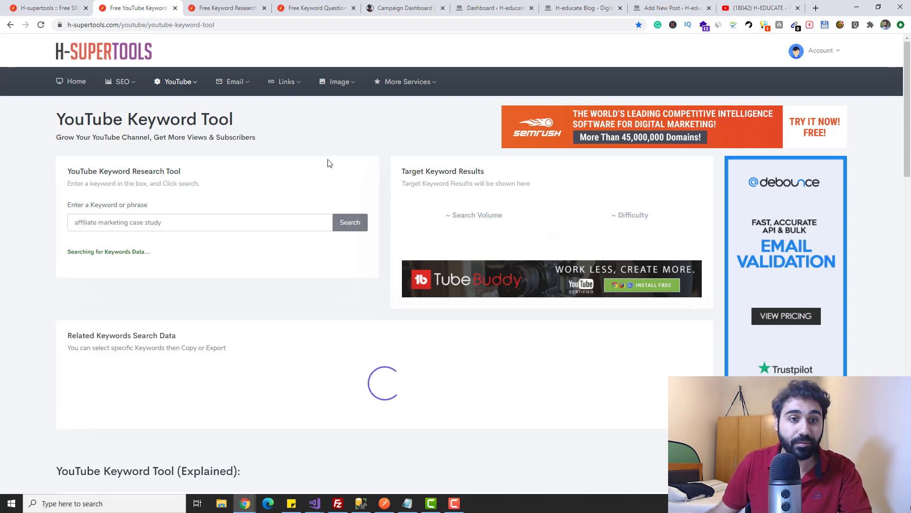
- Look over the related keywords for the case study phrase and open a blank Notepad document
{"action": "scroll", "coordinate": [322, 162], "scroll_direction": "down", "scroll_amount": 3}
{"action": "scroll", "coordinate": [322, 162], "scroll_direction": "down", "scroll_amount": 2}
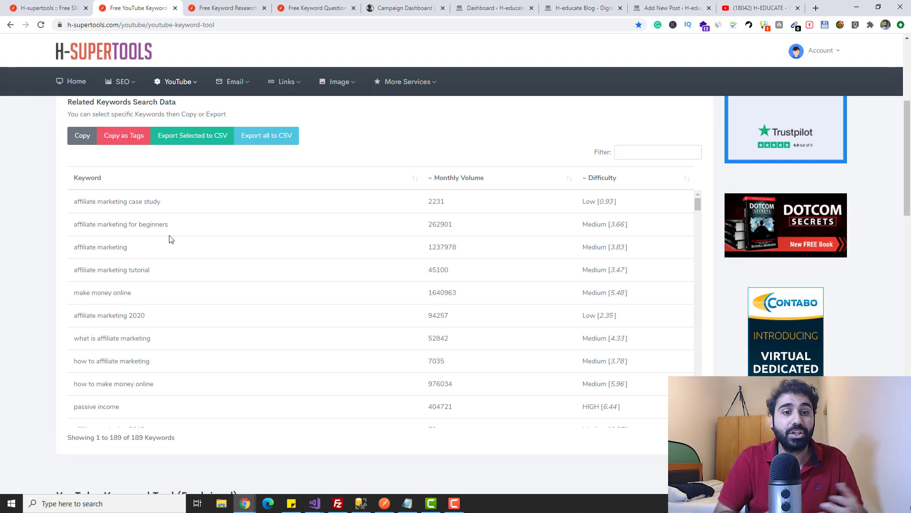
{"action": "key", "text": "super"}
{"action": "type", "text": "note"}
{"action": "key", "text": "Return"}
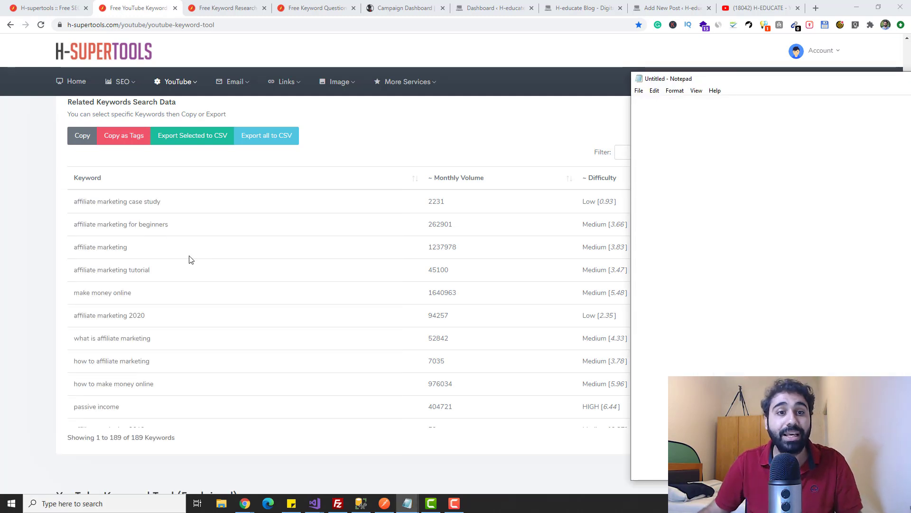
- Select the related keywords from "affiliate marketing case study" through "how to affiliate marketing", leaving out "make money online"
{"action": "key", "text": "alt+Tab"}
{"action": "left_click", "coordinate": [180, 203]}
{"action": "left_click", "coordinate": [181, 223]}
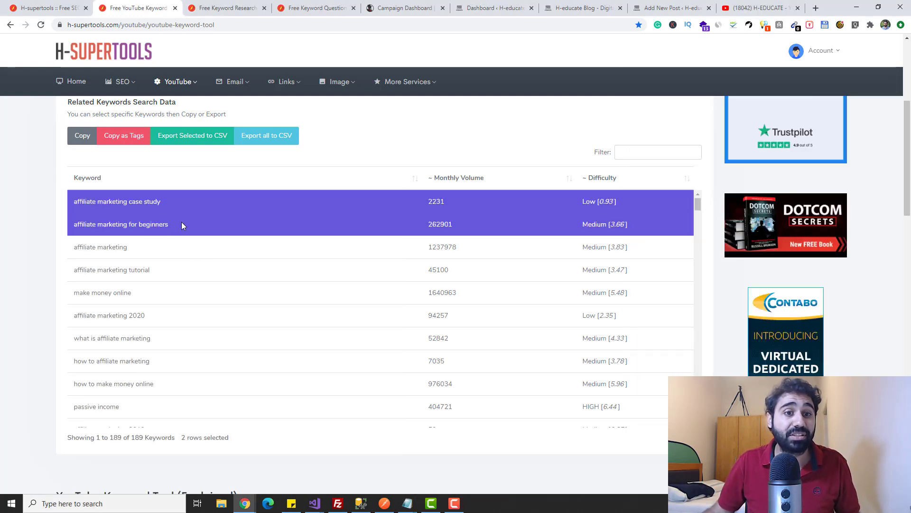
{"action": "scroll", "coordinate": [163, 266], "scroll_direction": "up", "scroll_amount": 1}
{"action": "left_click", "coordinate": [156, 295]}
{"action": "left_click", "coordinate": [152, 322]}
{"action": "left_click", "coordinate": [128, 365]}
{"action": "left_click", "coordinate": [131, 385]}
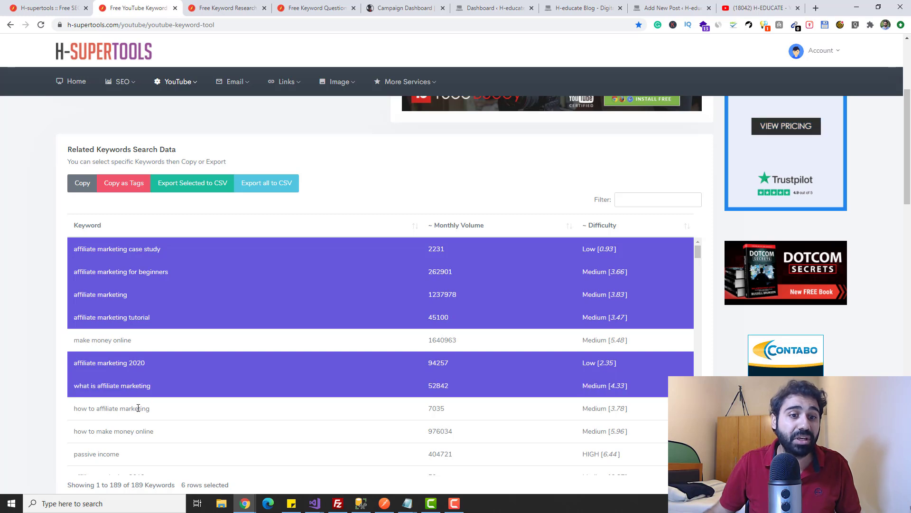
{"action": "left_click", "coordinate": [187, 409]}
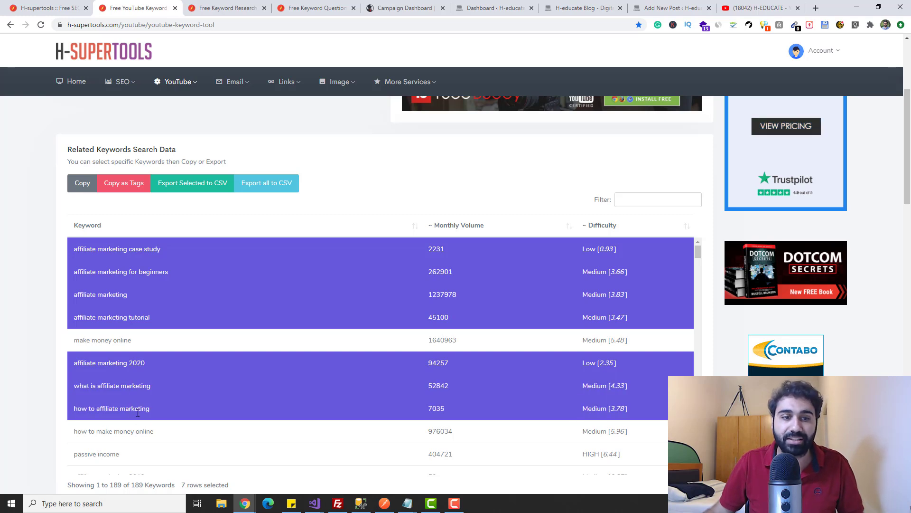
- Copy the selected keywords into the untitled Notepad document and move its window fully into view
{"action": "left_click", "coordinate": [82, 183]}
{"action": "left_click", "coordinate": [406, 505]}
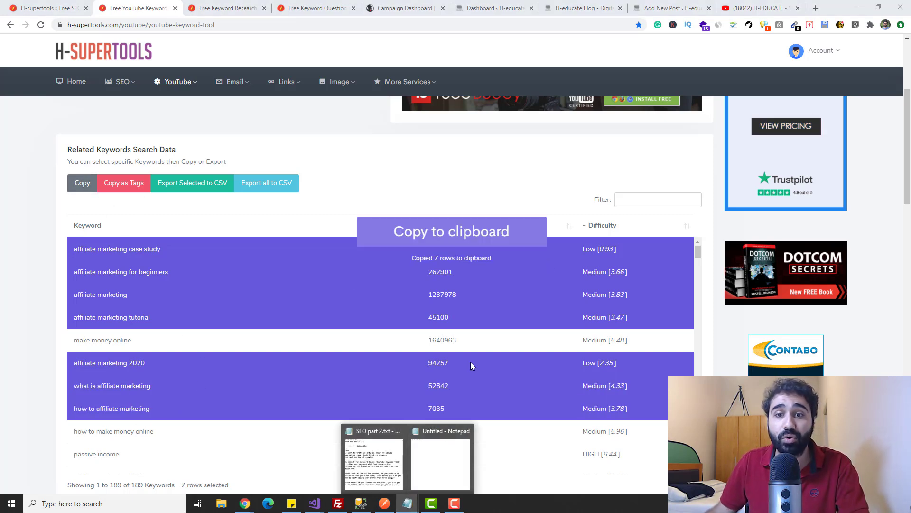
{"action": "left_click", "coordinate": [430, 474]}
{"action": "key", "text": "ctrl+v"}
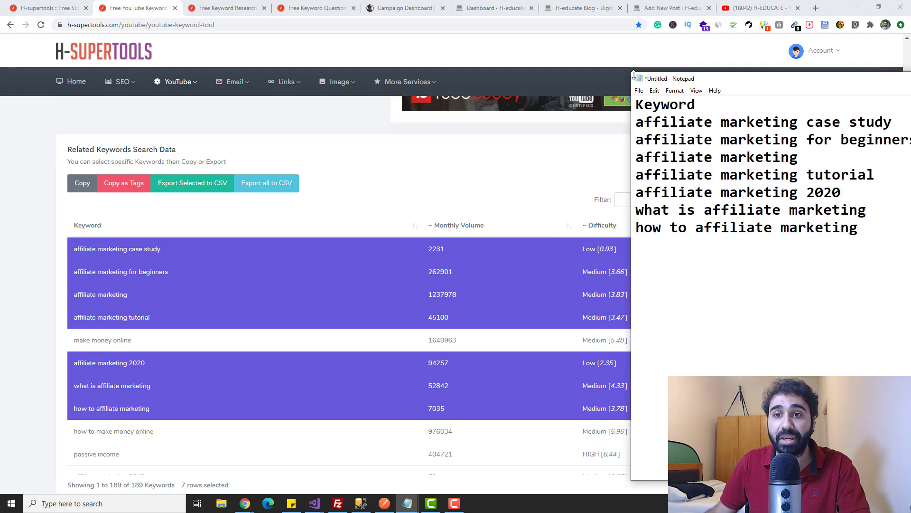
{"action": "left_click_drag", "start_coordinate": [788, 79], "coordinate": [398, 79]}
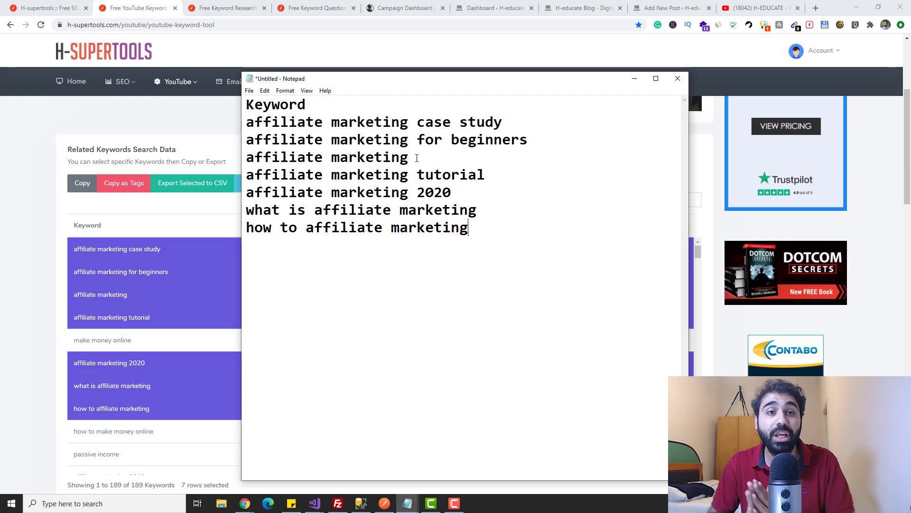
- Search for "affiliate marketing case study" in the Free Keyword Research Tool, passing the robot check, and check its monthly search volume
{"action": "left_click", "coordinate": [255, 5]}
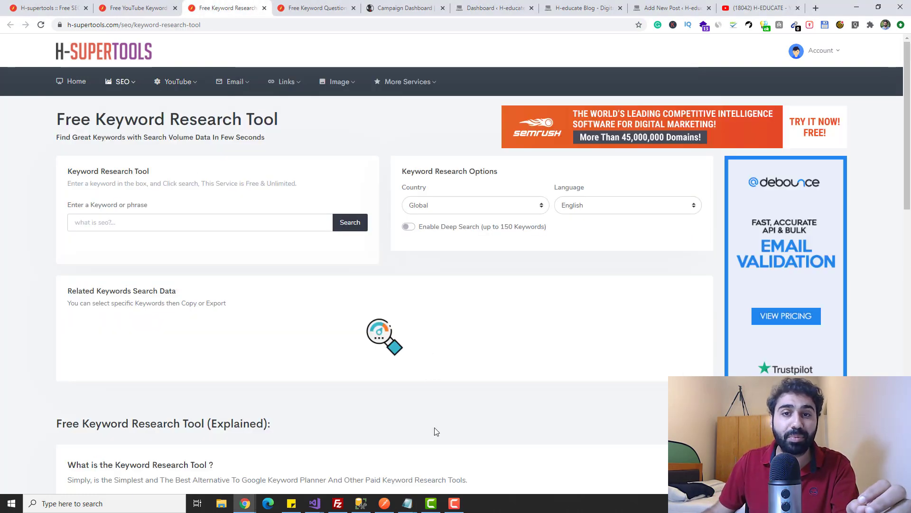
{"action": "key", "text": "alt+Tab"}
{"action": "left_click_drag", "start_coordinate": [633, 86], "coordinate": [423, 84]}
{"action": "left_click", "coordinate": [121, 226]}
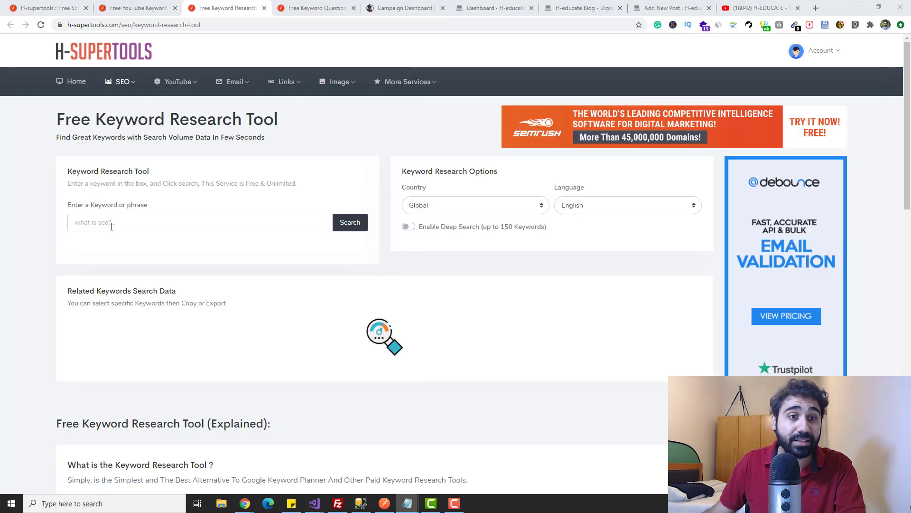
{"action": "key", "text": "ctrl+v"}
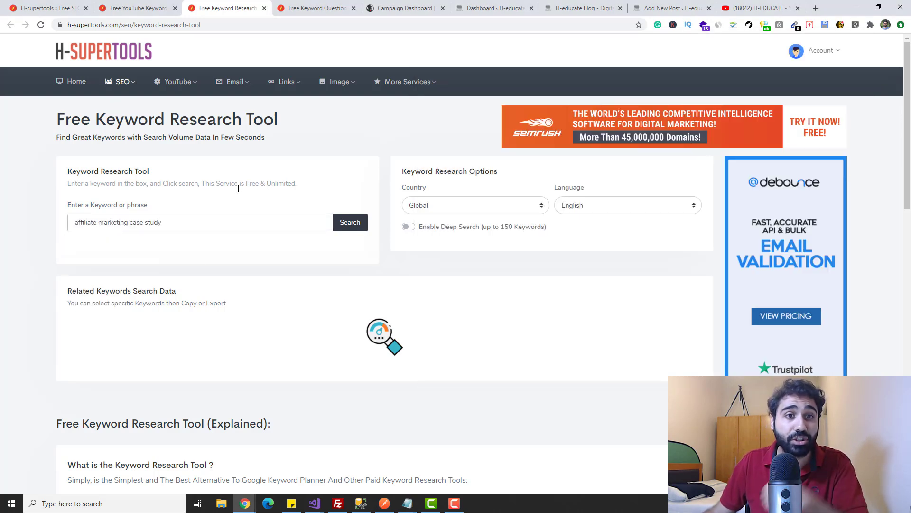
{"action": "left_click", "coordinate": [348, 222]}
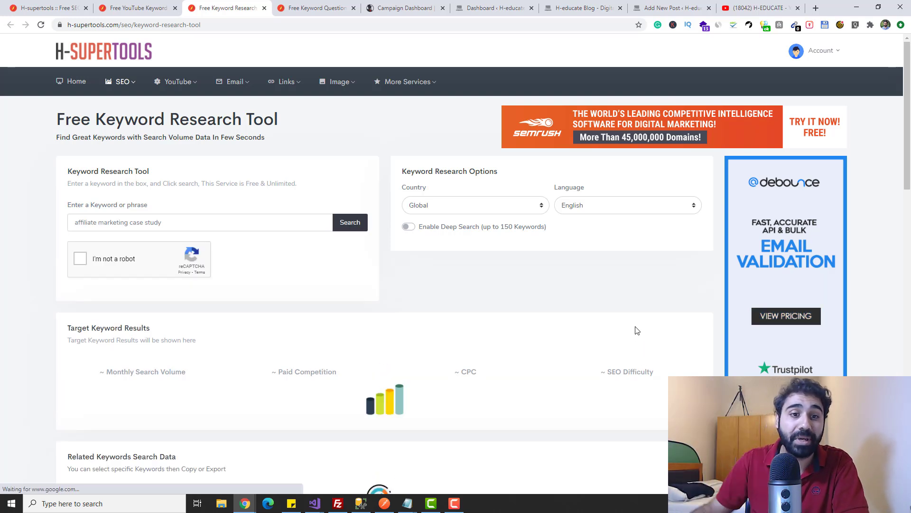
{"action": "left_click", "coordinate": [80, 258]}
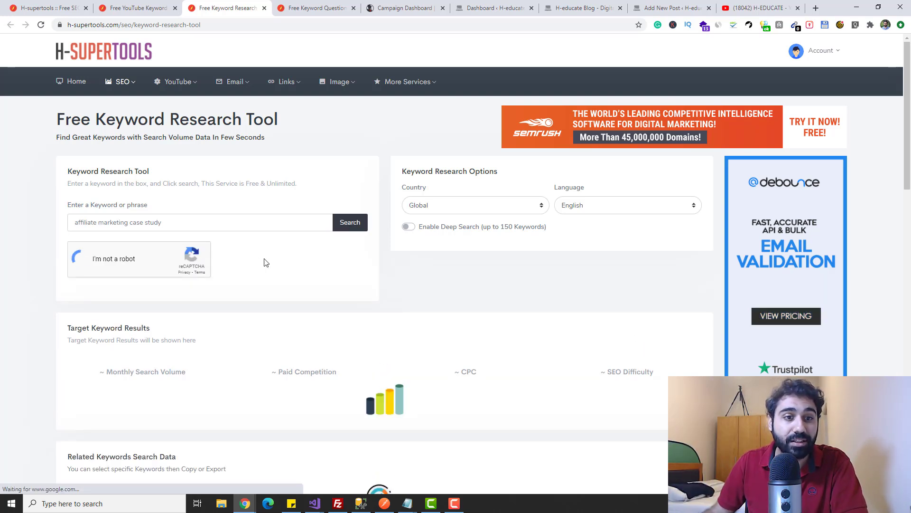
{"action": "left_click", "coordinate": [350, 222]}
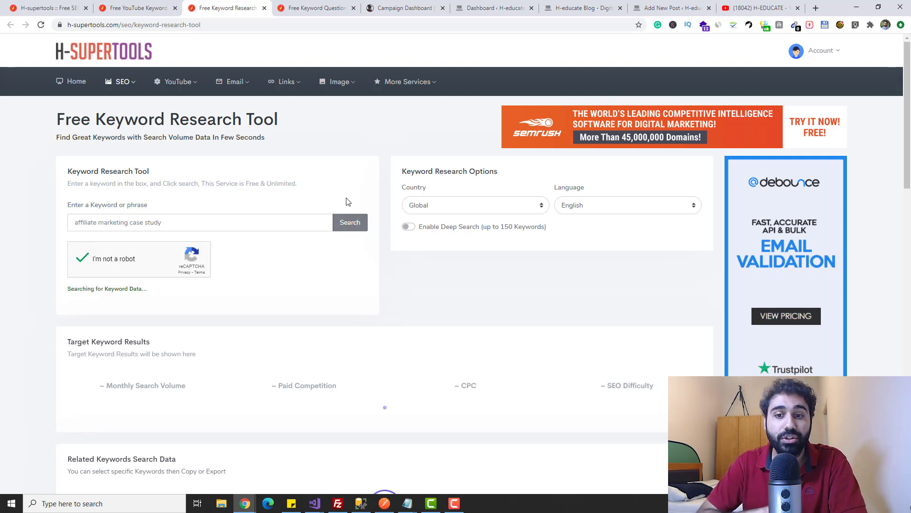
{"action": "scroll", "coordinate": [163, 269], "scroll_direction": "down", "scroll_amount": 2}
{"action": "scroll", "coordinate": [164, 269], "scroll_direction": "up", "scroll_amount": 2}
{"action": "left_click_drag", "start_coordinate": [130, 387], "coordinate": [144, 386]}
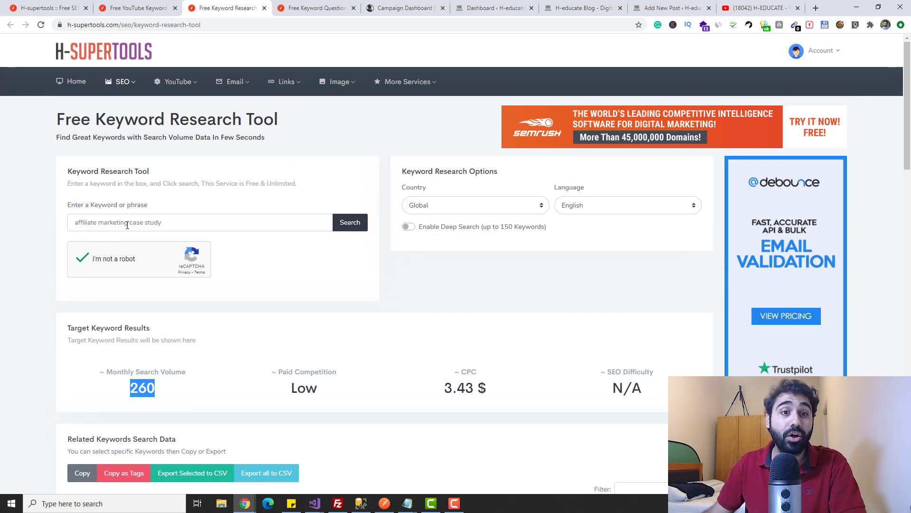
{"action": "left_click", "coordinate": [237, 326]}
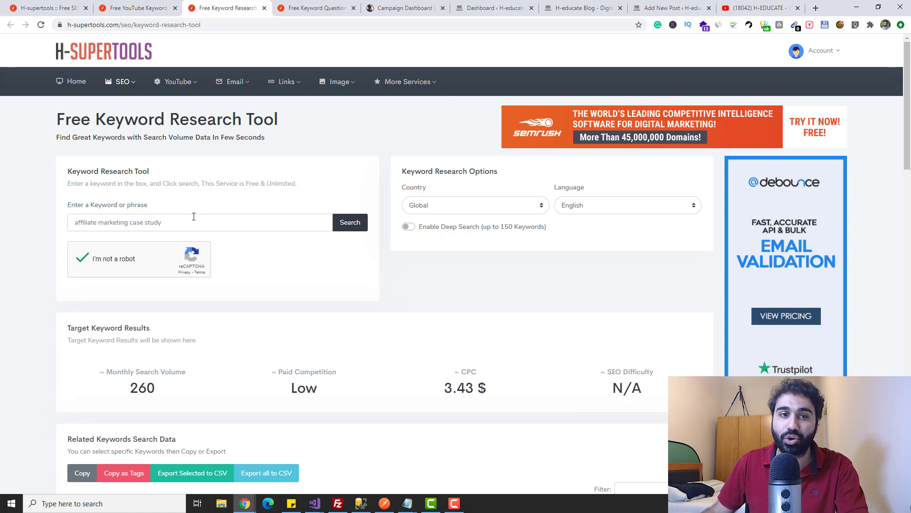
- Look up "affiliate marketing case study" in SpyFu's Keyword Overview and examine its metrics
{"action": "left_click_drag", "start_coordinate": [192, 221], "coordinate": [45, 225]}
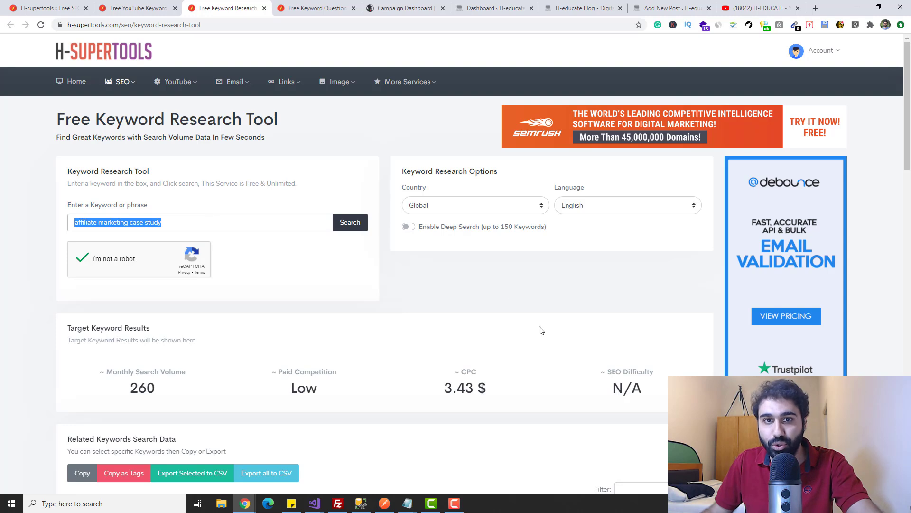
{"action": "left_click", "coordinate": [397, 5]}
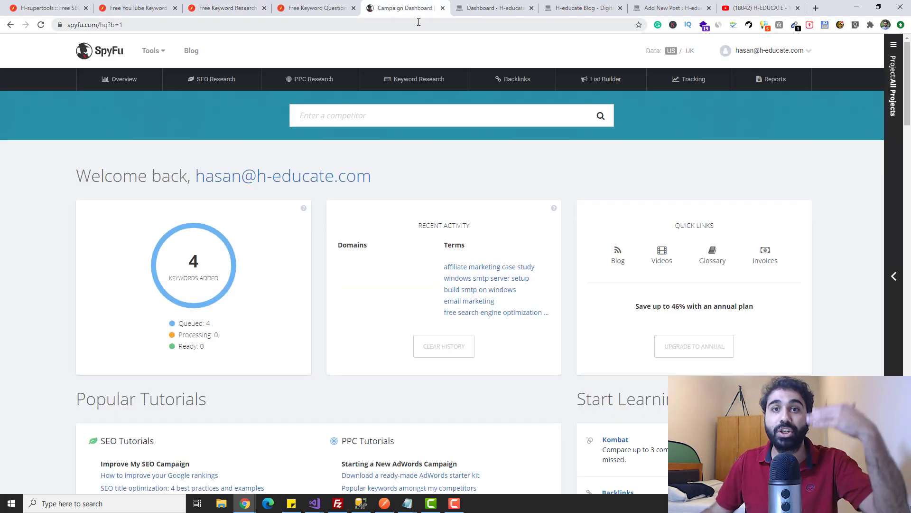
{"action": "mouse_move", "coordinate": [419, 79]}
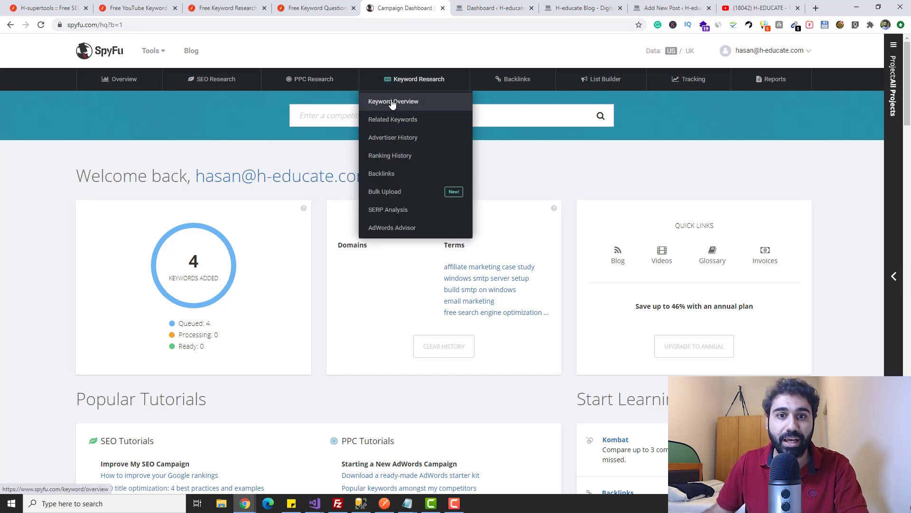
{"action": "left_click", "coordinate": [415, 102]}
{"action": "left_click", "coordinate": [401, 116]}
{"action": "key", "text": "ctrl+v"}
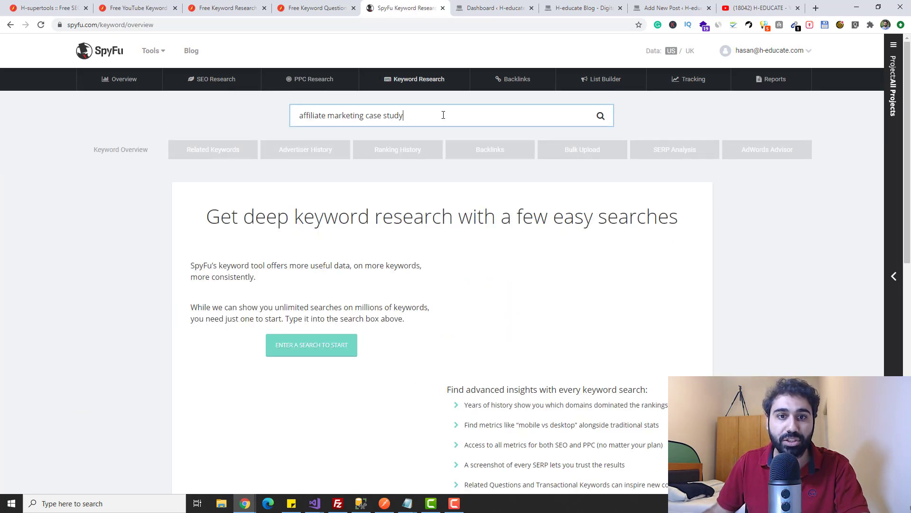
{"action": "left_click", "coordinate": [602, 116]}
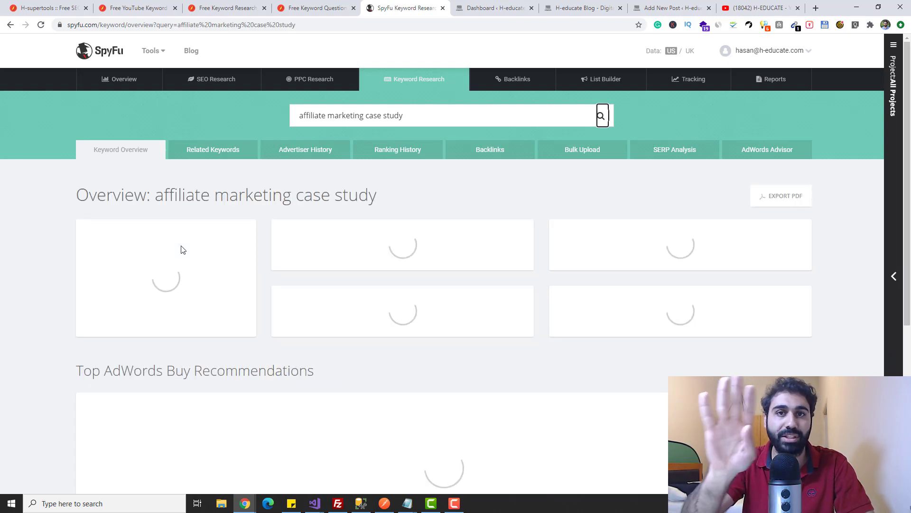
{"action": "scroll", "coordinate": [199, 237], "scroll_direction": "down", "scroll_amount": 6}
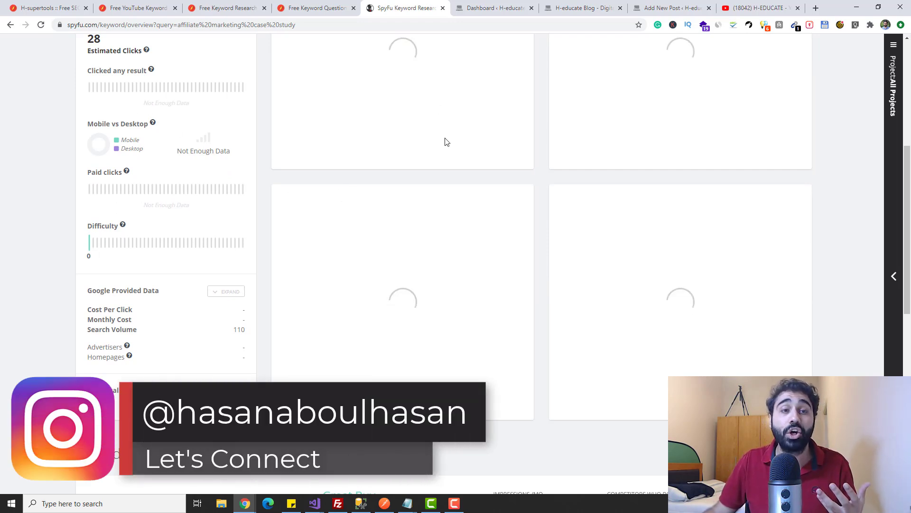
- Return to the Free Keyword Research Tool and copy "affiliate marketing case study" into the Notepad document below the keyword list
{"action": "left_click", "coordinate": [310, 4]}
{"action": "left_click", "coordinate": [237, 8]}
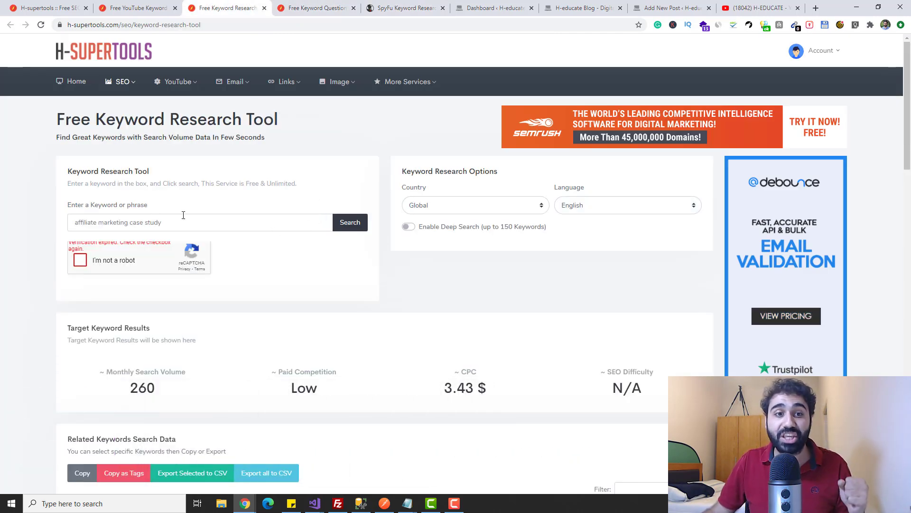
{"action": "triple_click", "coordinate": [169, 221]}
{"action": "left_click", "coordinate": [183, 226]}
{"action": "triple_click", "coordinate": [110, 217]}
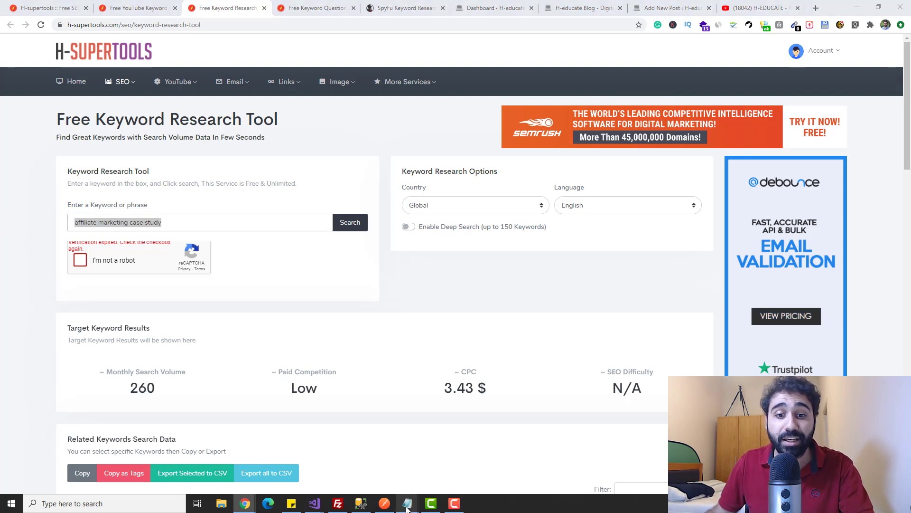
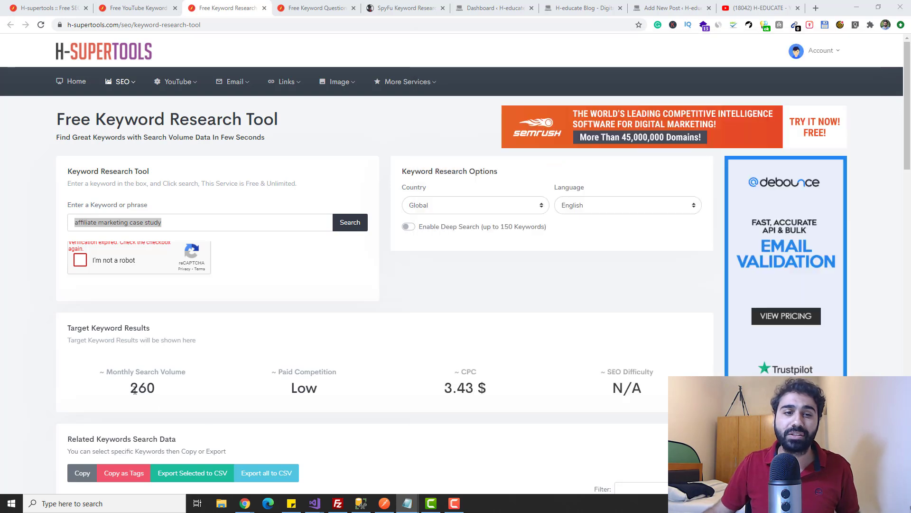
- Check the phrase's monthly search volume and write the estimate "200 clicks *20= 4000 Views" beneath it in Notepad
{"action": "double_click", "coordinate": [143, 388]}
{"action": "left_click", "coordinate": [163, 393]}
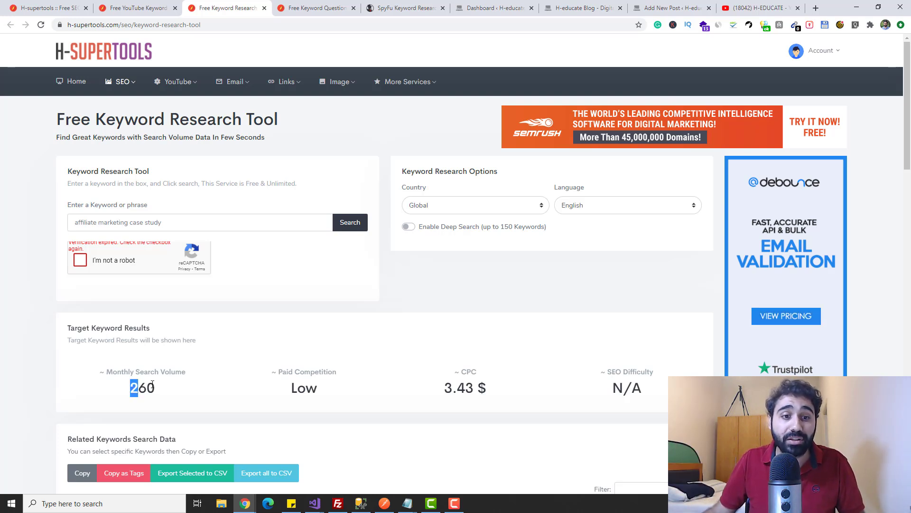
{"action": "left_click_drag", "start_coordinate": [151, 384], "coordinate": [169, 387]}
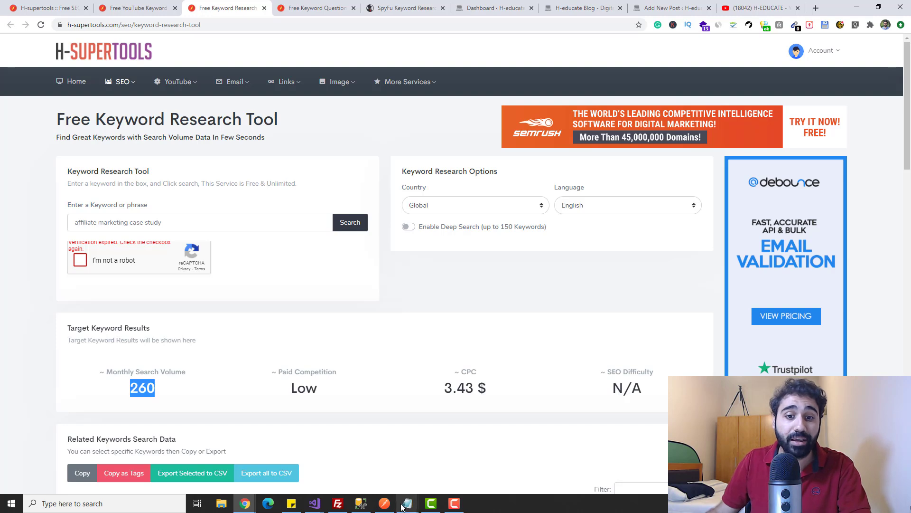
{"action": "mouse_move", "coordinate": [403, 507]}
{"action": "left_click", "coordinate": [432, 455]}
{"action": "left_click", "coordinate": [649, 298]}
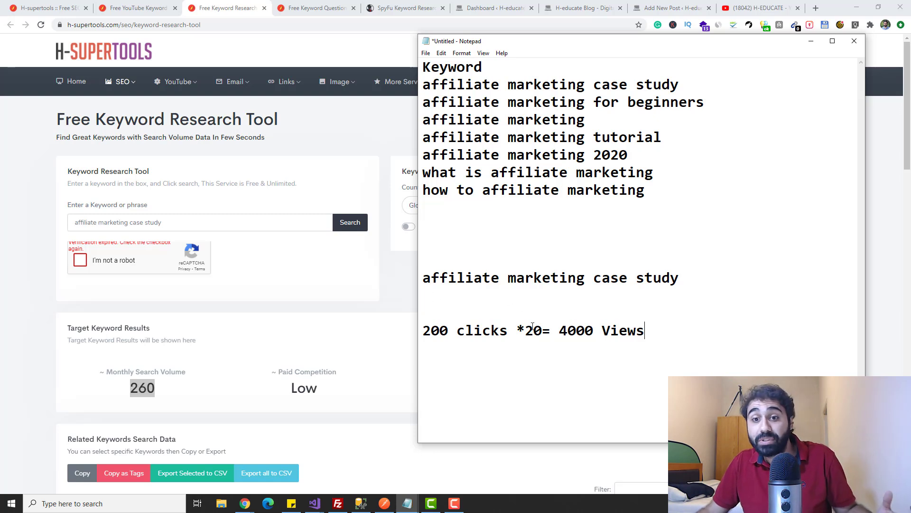
{"action": "left_click_drag", "start_coordinate": [559, 330], "coordinate": [678, 328]}
{"action": "left_click", "coordinate": [679, 328]}
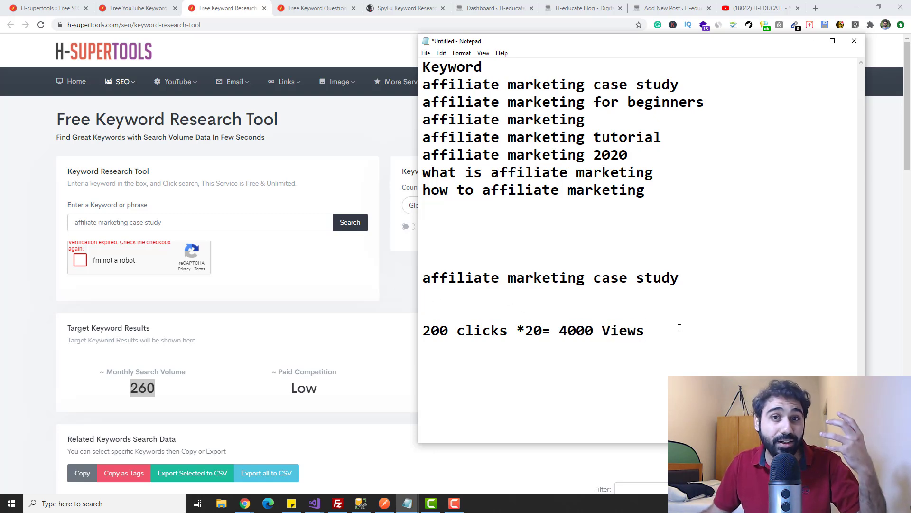
{"action": "left_click_drag", "start_coordinate": [525, 330], "coordinate": [543, 329]}
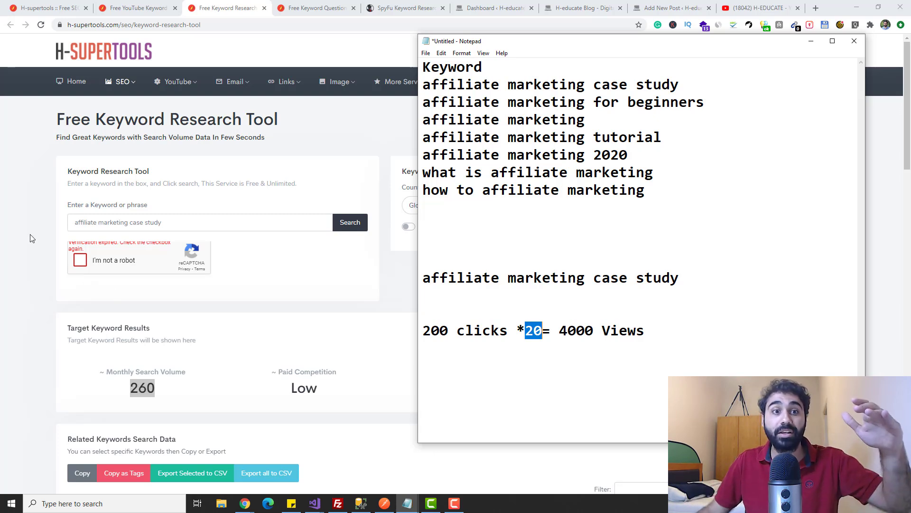
- Search the Free Keyword Research Tool for just "affiliate marketing", passing the robot check, and check its monthly search volume and SEO difficulty
{"action": "left_click_drag", "start_coordinate": [130, 222], "coordinate": [200, 221]}
{"action": "key", "text": "BackSpace"}
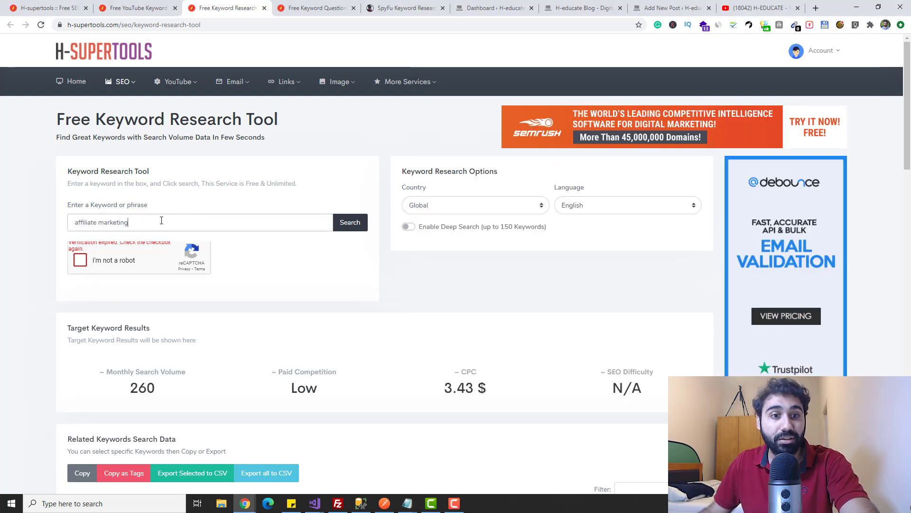
{"action": "key", "text": "ctrl+a"}
{"action": "left_click", "coordinate": [86, 264]}
{"action": "left_click", "coordinate": [84, 264]}
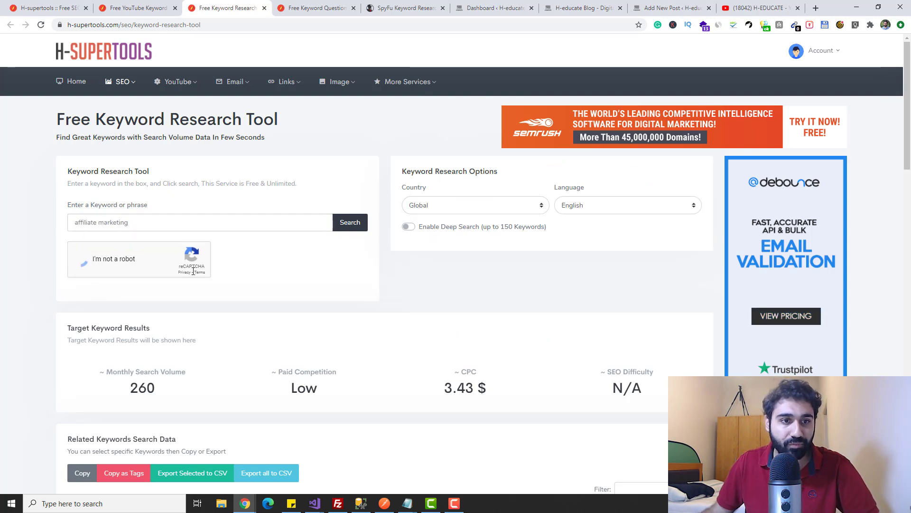
{"action": "left_click", "coordinate": [341, 226]}
{"action": "scroll", "coordinate": [310, 254], "scroll_direction": "down", "scroll_amount": 1}
{"action": "scroll", "coordinate": [310, 254], "scroll_direction": "down", "scroll_amount": 1}
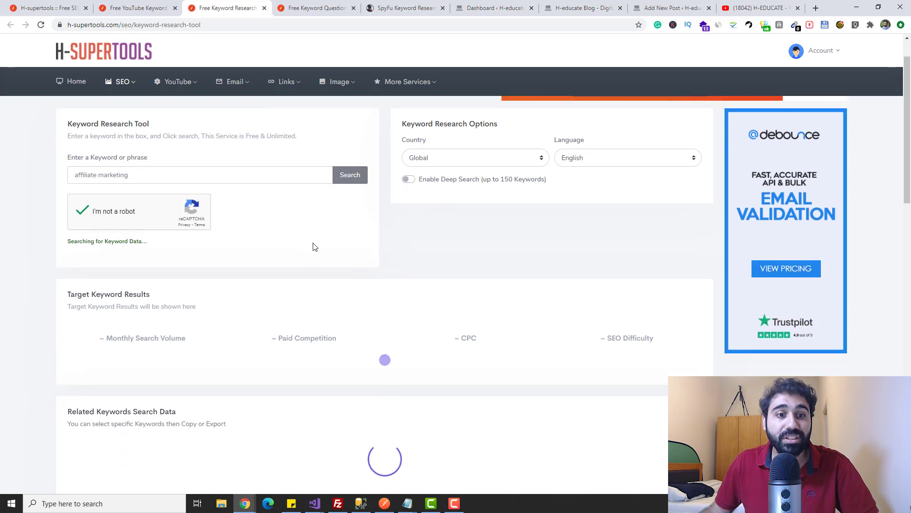
{"action": "left_click_drag", "start_coordinate": [126, 338], "coordinate": [172, 342]}
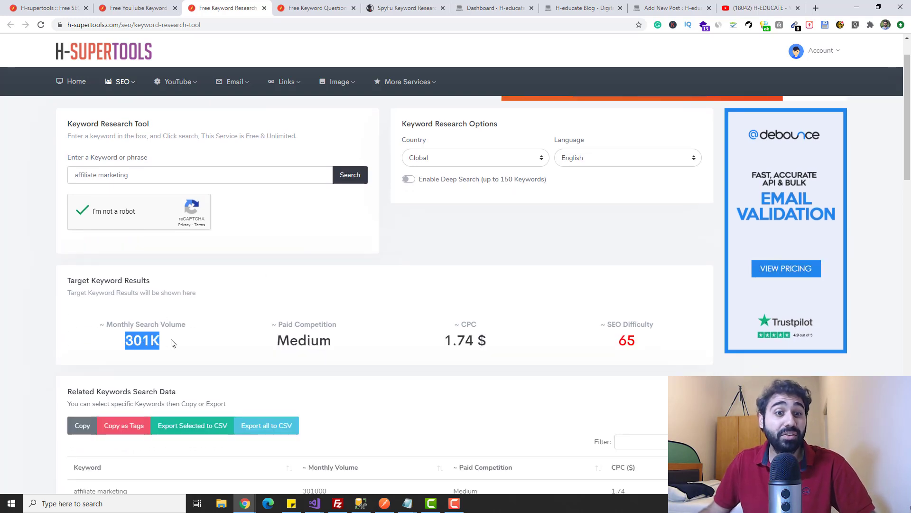
{"action": "left_click_drag", "start_coordinate": [619, 338], "coordinate": [636, 335]}
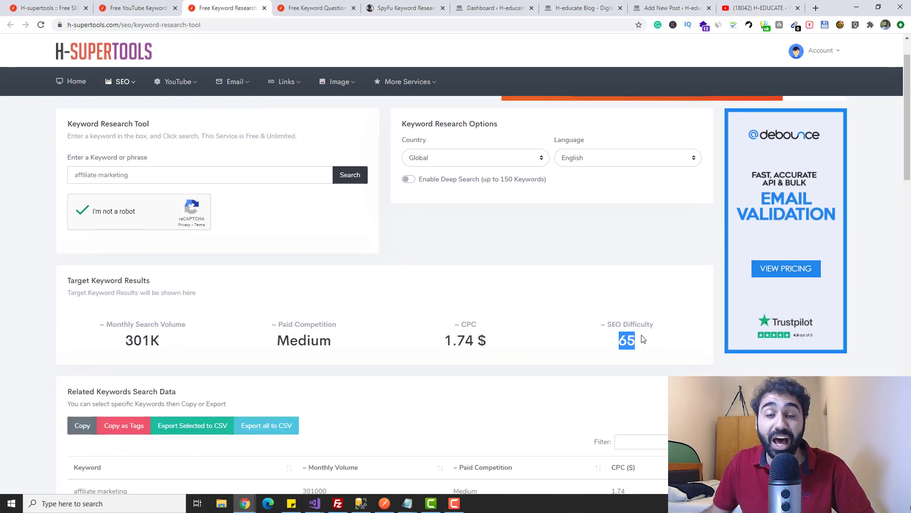
{"action": "left_click", "coordinate": [643, 338]}
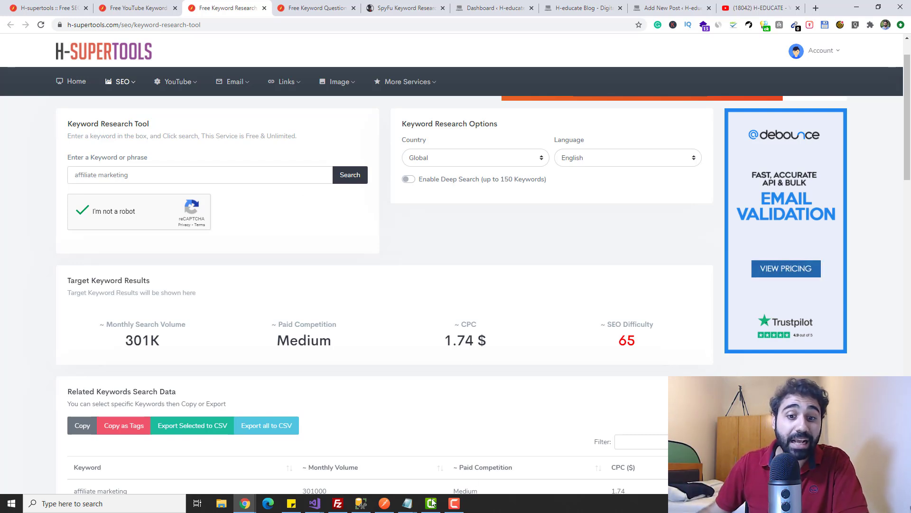
- Bring up the Notepad notes and highlight the separate "affiliate marketing case study" line above the views estimate
{"action": "mouse_move", "coordinate": [407, 502]}
{"action": "left_click", "coordinate": [437, 455]}
{"action": "left_click_drag", "start_coordinate": [679, 277], "coordinate": [416, 274]}
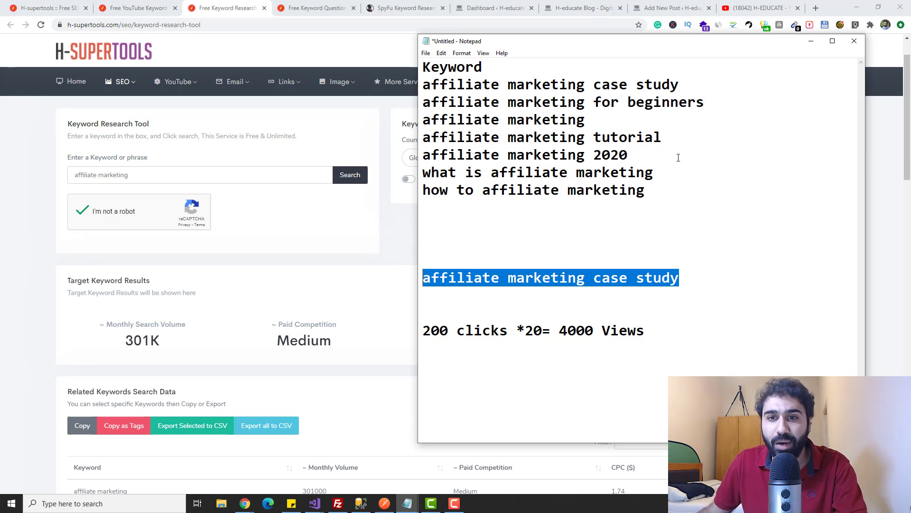
- Copy "affiliate marketing 2020" from the Notepad list, search for it in the Keyword Research Tool, and check its monthly search volume and SEO difficulty
{"action": "left_click_drag", "start_coordinate": [678, 157], "coordinate": [420, 156]}
{"action": "type", "text": "c"}
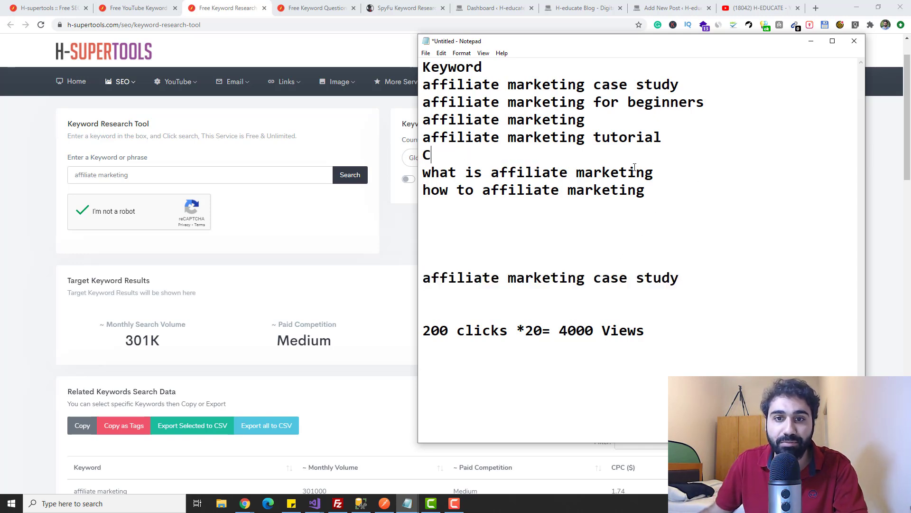
{"action": "key", "text": "ctrl+z"}
{"action": "key", "text": "ctrl+c"}
{"action": "left_click", "coordinate": [166, 170]}
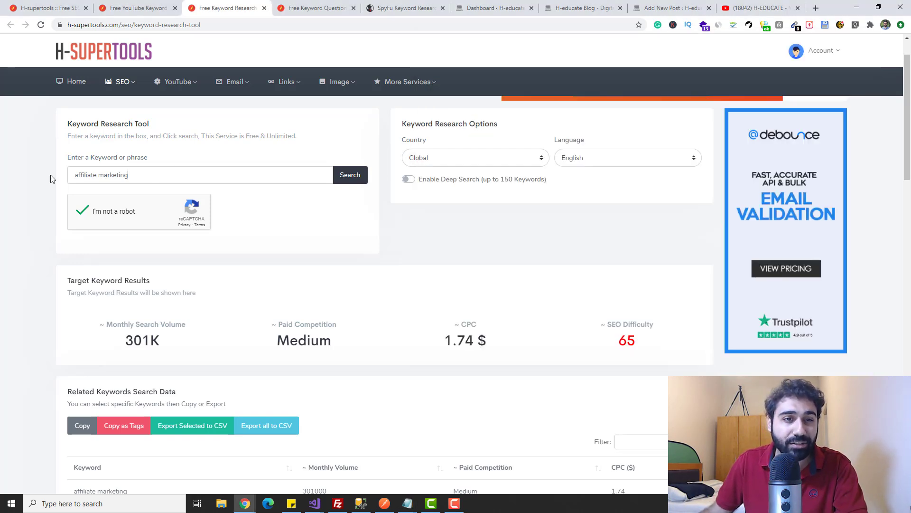
{"action": "key", "text": "ctrl+a"}
{"action": "key", "text": "ctrl+v"}
{"action": "left_click", "coordinate": [355, 178]}
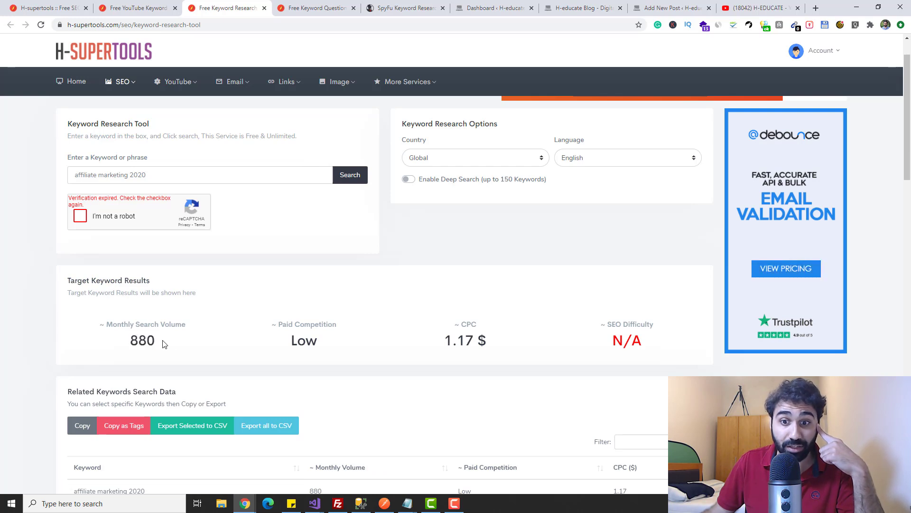
{"action": "left_click_drag", "start_coordinate": [598, 339], "coordinate": [658, 340]}
{"action": "left_click", "coordinate": [659, 341]}
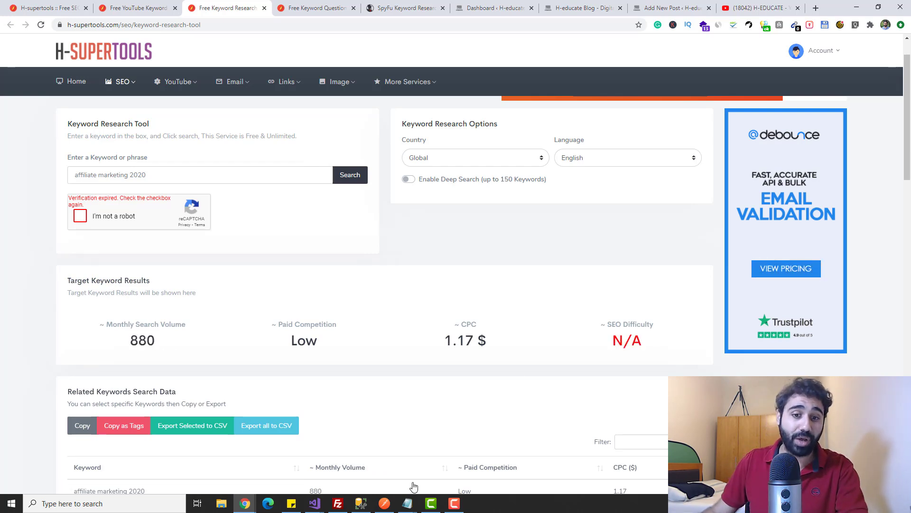
- Copy "affiliate marketing 2020" beneath the separate "affiliate marketing case study" line in Notepad and add a dashed separator line above the pair
{"action": "left_click", "coordinate": [403, 507]}
{"action": "left_click", "coordinate": [438, 473]}
{"action": "left_click_drag", "start_coordinate": [628, 157], "coordinate": [425, 161]}
{"action": "key", "text": "ctrl+c"}
{"action": "left_click", "coordinate": [704, 268]}
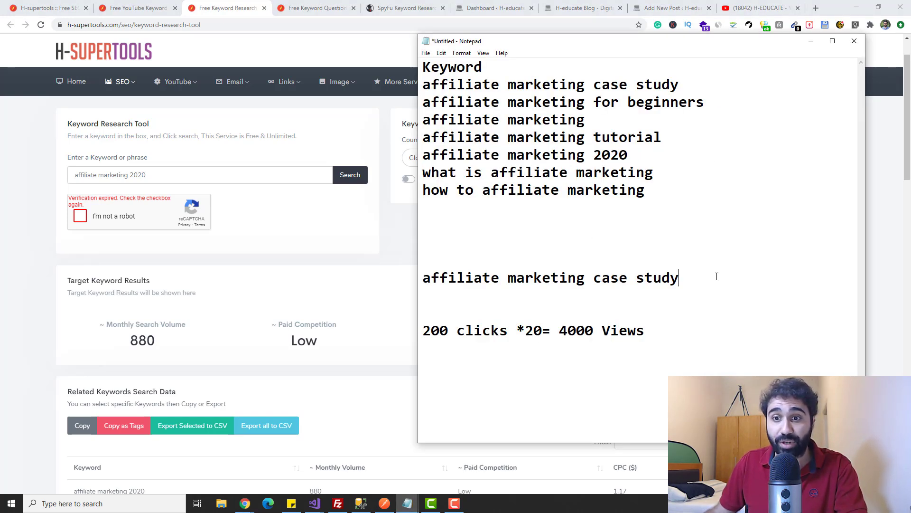
{"action": "key", "text": "Return"}
{"action": "key", "text": "ctrl+v"}
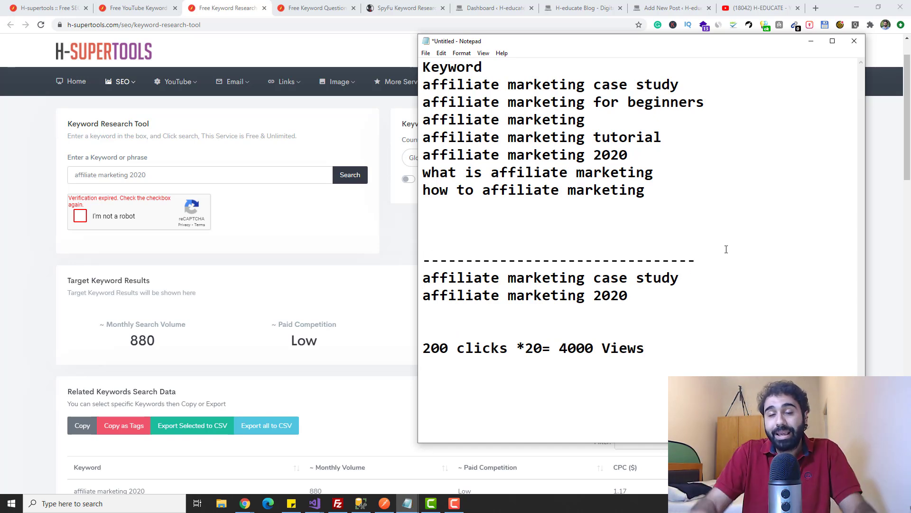
- Highlight the two shortlisted keywords in Notepad and review the monthly search volume and SEO difficulty of "affiliate marketing 2020" in the Keyword Research Tool
{"action": "left_click_drag", "start_coordinate": [684, 287], "coordinate": [426, 274]}
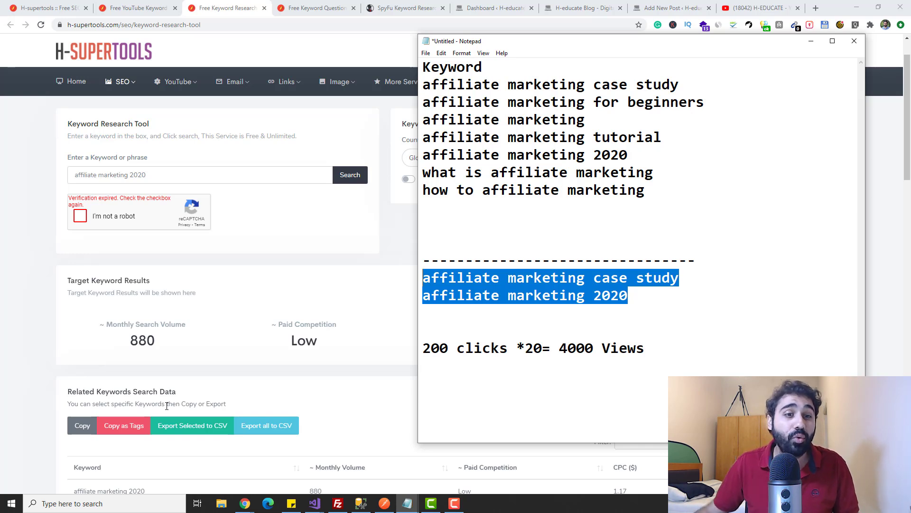
{"action": "left_click", "coordinate": [157, 336]}
{"action": "left_click", "coordinate": [174, 346]}
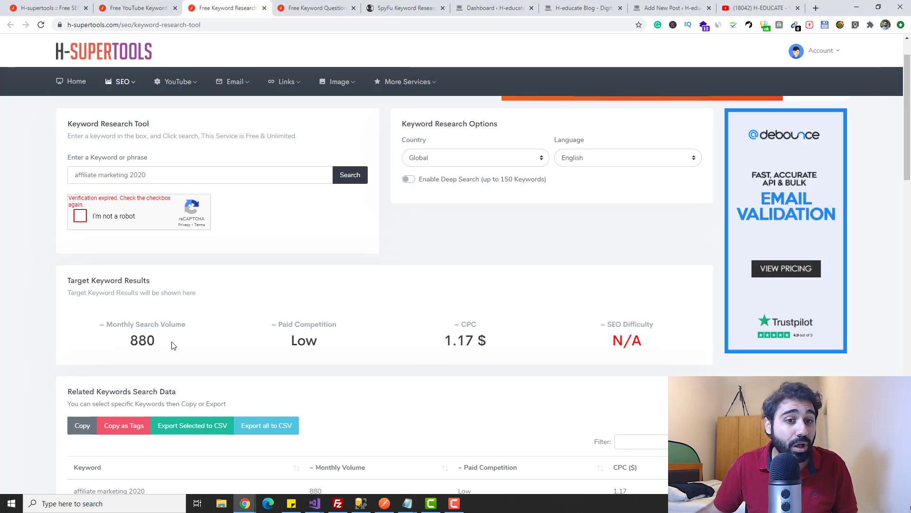
{"action": "left_click_drag", "start_coordinate": [555, 345], "coordinate": [610, 346]}
{"action": "left_click", "coordinate": [656, 341]}
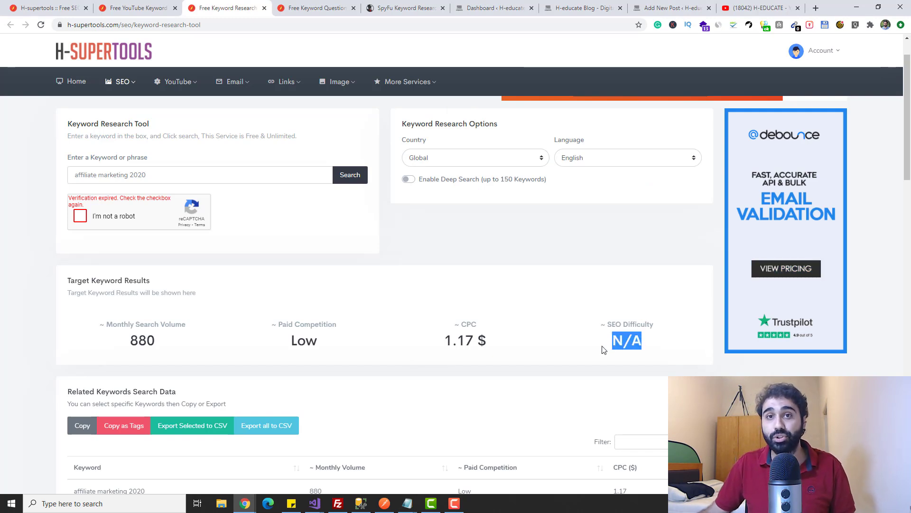
{"action": "left_click", "coordinate": [625, 335]}
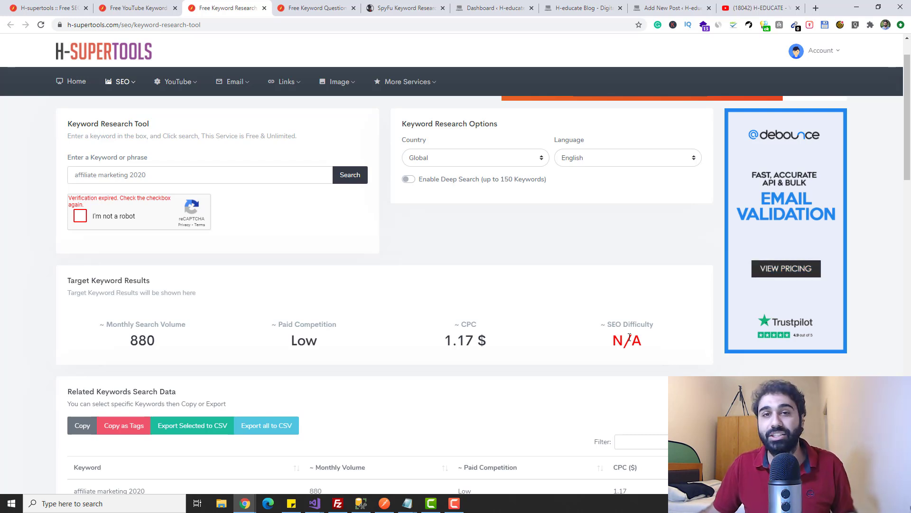
- Bring back the Notepad notes and highlight both shortlisted keywords below the dashed line
{"action": "left_click", "coordinate": [413, 504]}
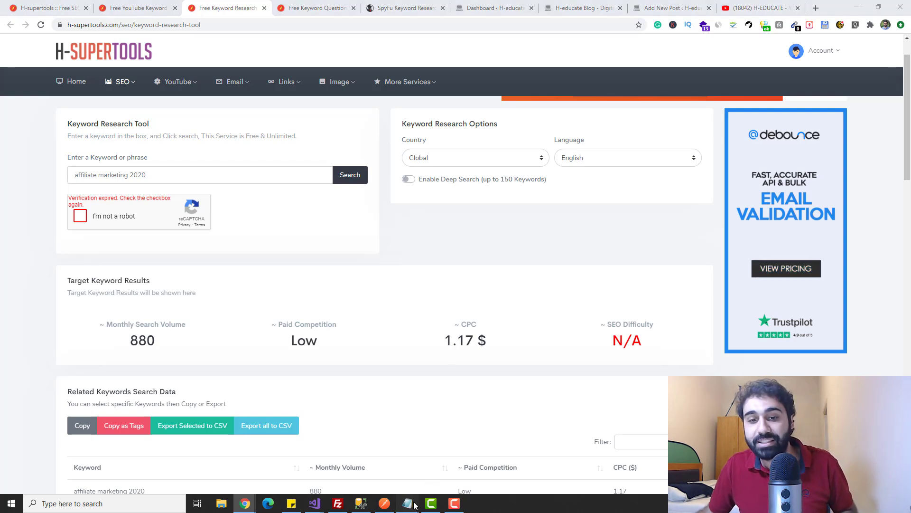
{"action": "left_click", "coordinate": [441, 469]}
{"action": "left_click_drag", "start_coordinate": [636, 298], "coordinate": [408, 285]}
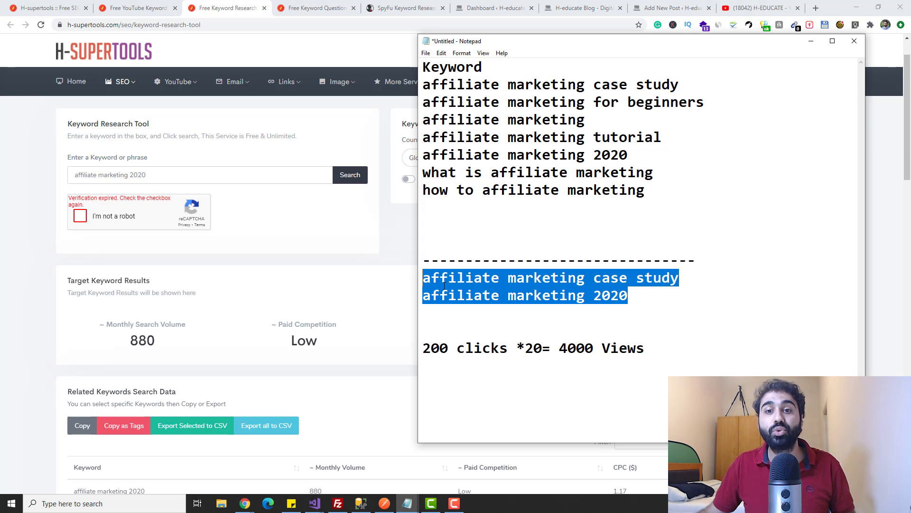
{"action": "left_click", "coordinate": [570, 284]}
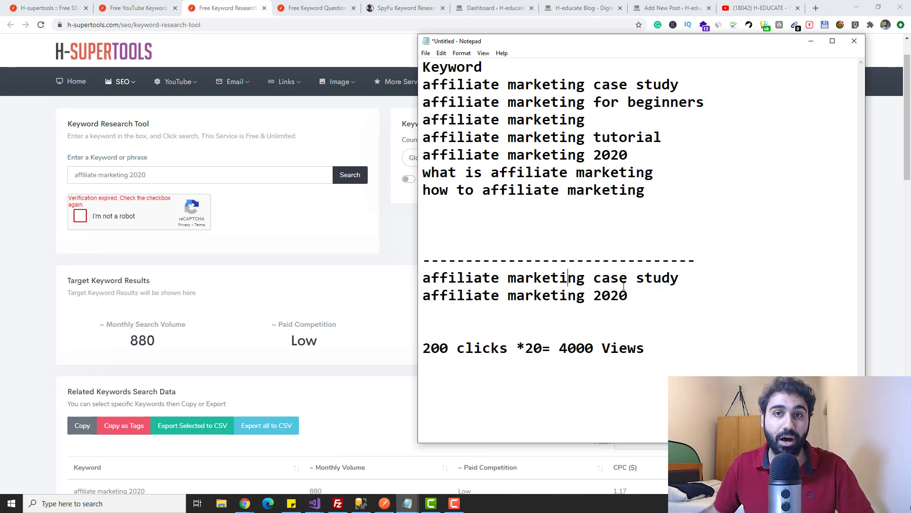
- Switch to the H-supertools Questions Explorer page and highlight its title
{"action": "left_click", "coordinate": [380, 138]}
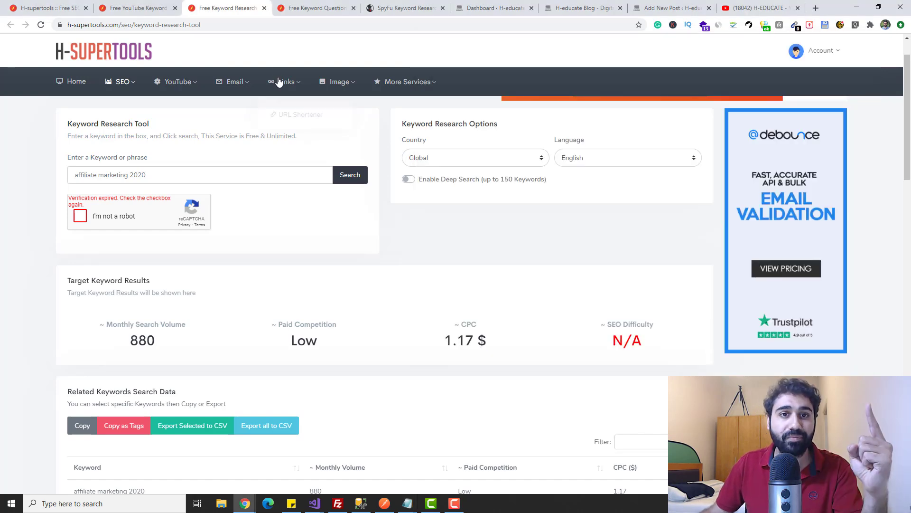
{"action": "left_click", "coordinate": [313, 6]}
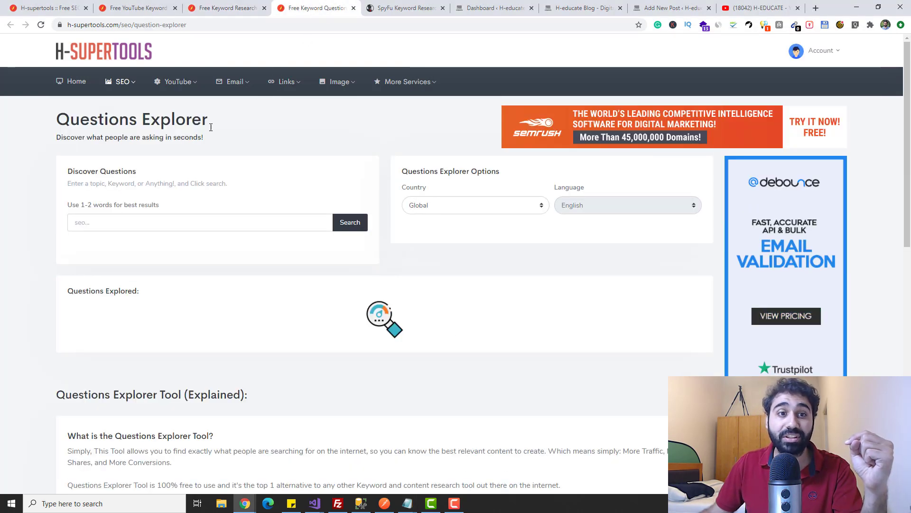
{"action": "left_click_drag", "start_coordinate": [70, 120], "coordinate": [253, 123]}
{"action": "left_click", "coordinate": [254, 123]}
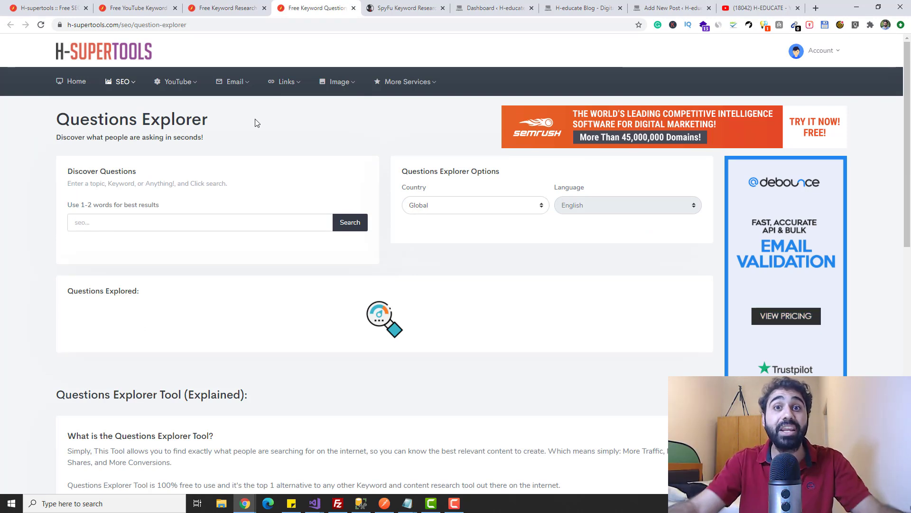
{"action": "triple_click", "coordinate": [193, 119]}
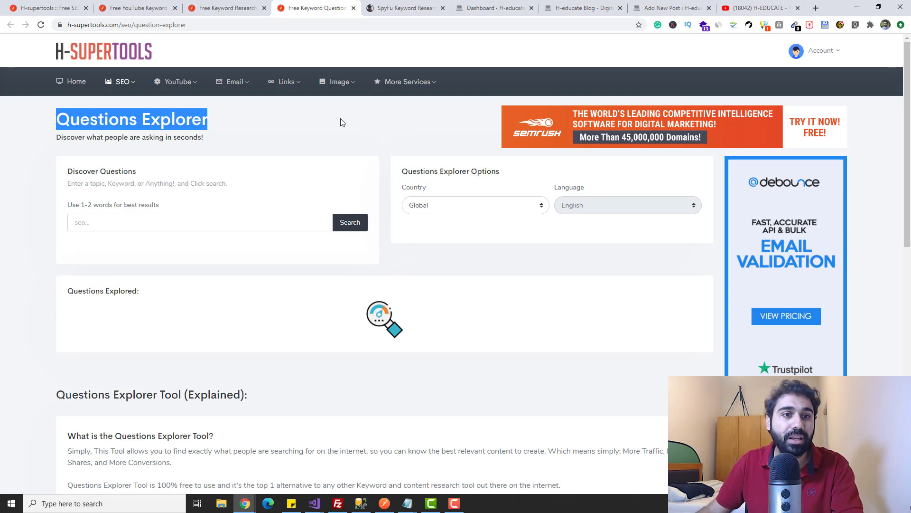
- Search the Questions Explorer for "email marketing" using the suggested previous entry
{"action": "left_click", "coordinate": [207, 220]}
{"action": "type", "text": "emai"}
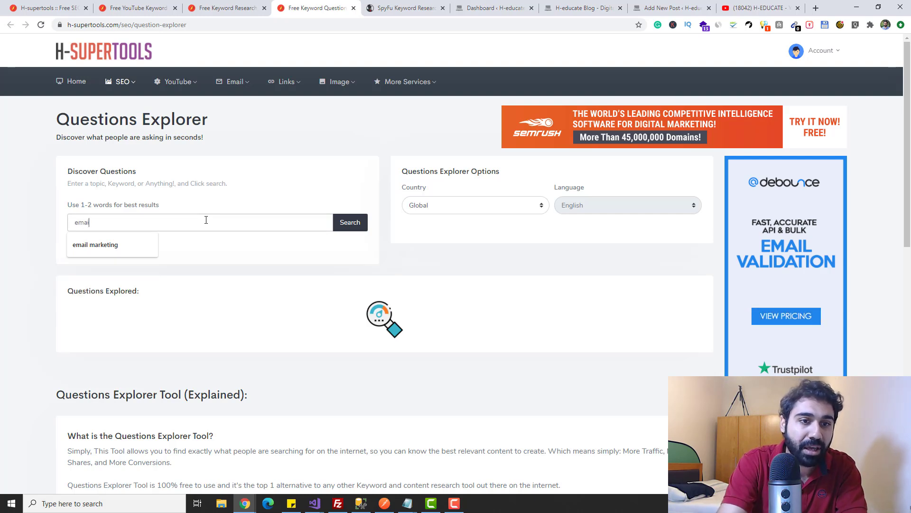
{"action": "type", "text": "l"}
{"action": "key", "text": "Down"}
{"action": "key", "text": "Return"}
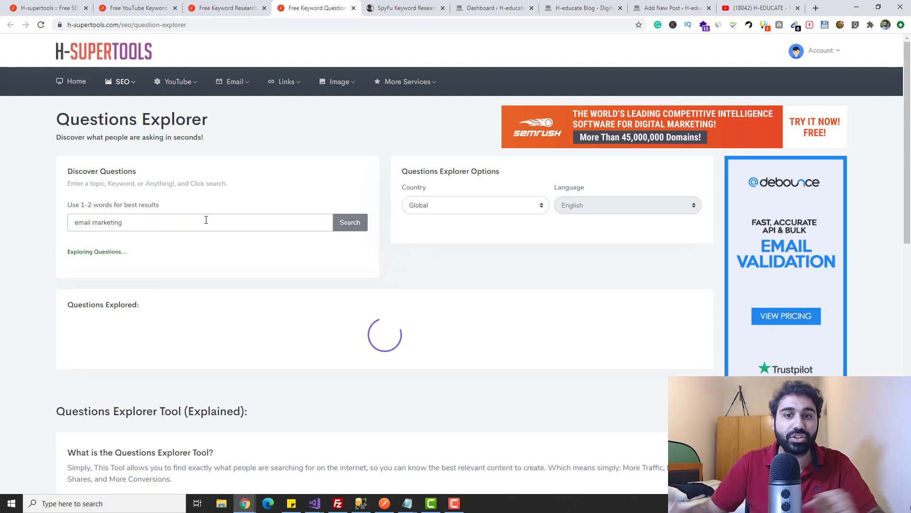
- Examine the email marketing questions grouped by question word, highlighting a few of the What questions
{"action": "scroll", "coordinate": [273, 161], "scroll_direction": "down", "scroll_amount": 3}
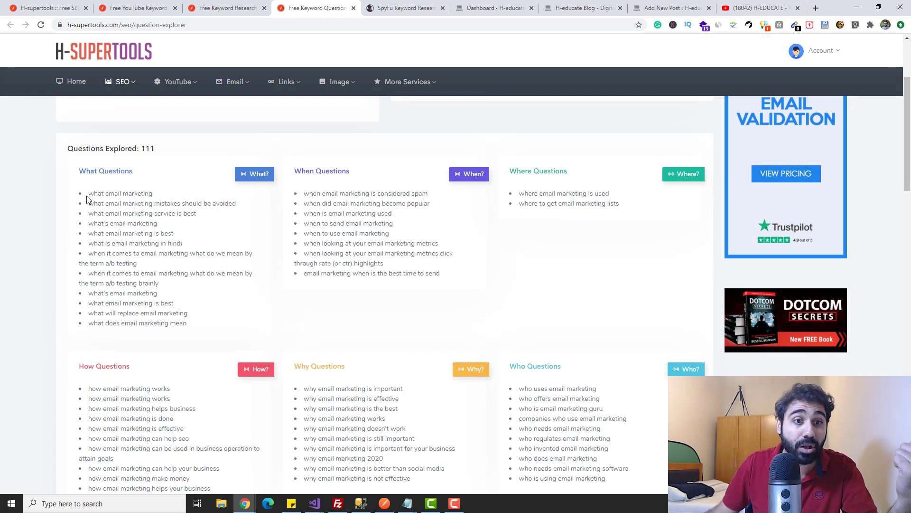
{"action": "left_click_drag", "start_coordinate": [90, 197], "coordinate": [178, 197]}
{"action": "left_click", "coordinate": [179, 197]}
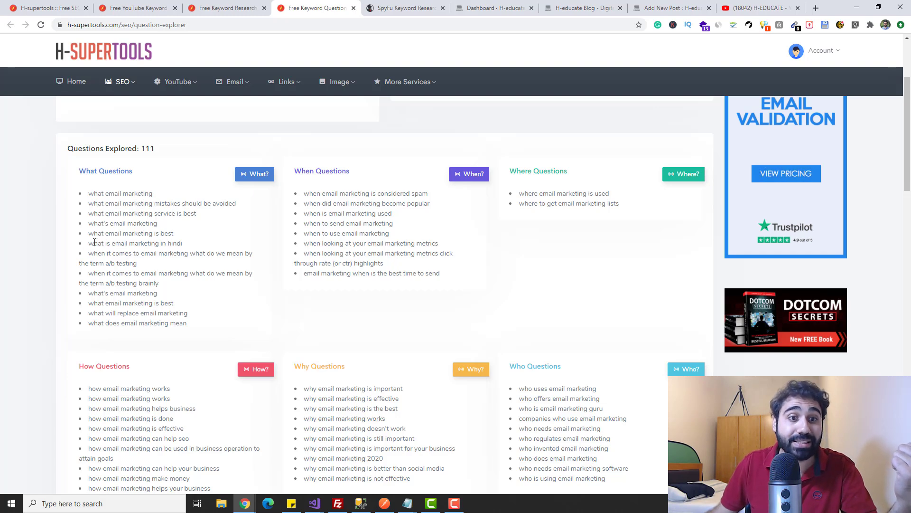
{"action": "left_click_drag", "start_coordinate": [94, 242], "coordinate": [167, 242]}
{"action": "left_click", "coordinate": [179, 238]}
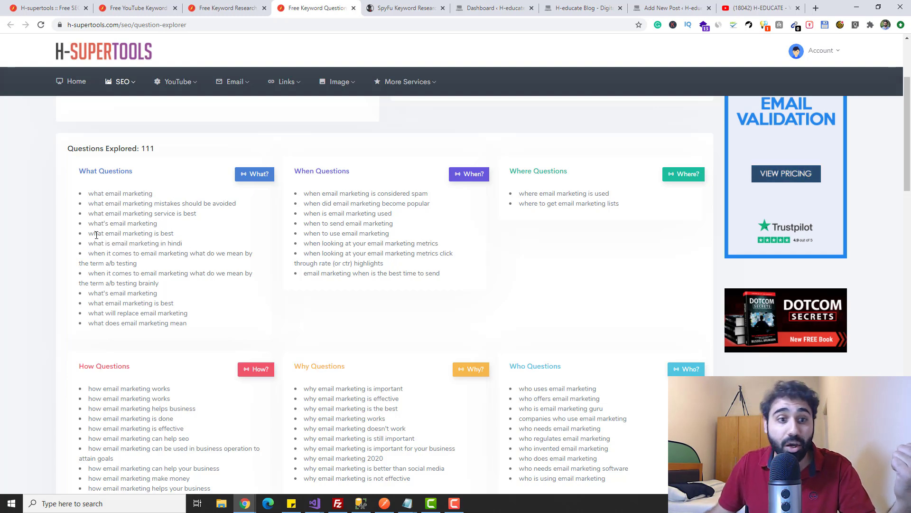
{"action": "left_click_drag", "start_coordinate": [125, 232], "coordinate": [173, 233]}
{"action": "scroll", "coordinate": [403, 223], "scroll_direction": "down", "scroll_amount": 2}
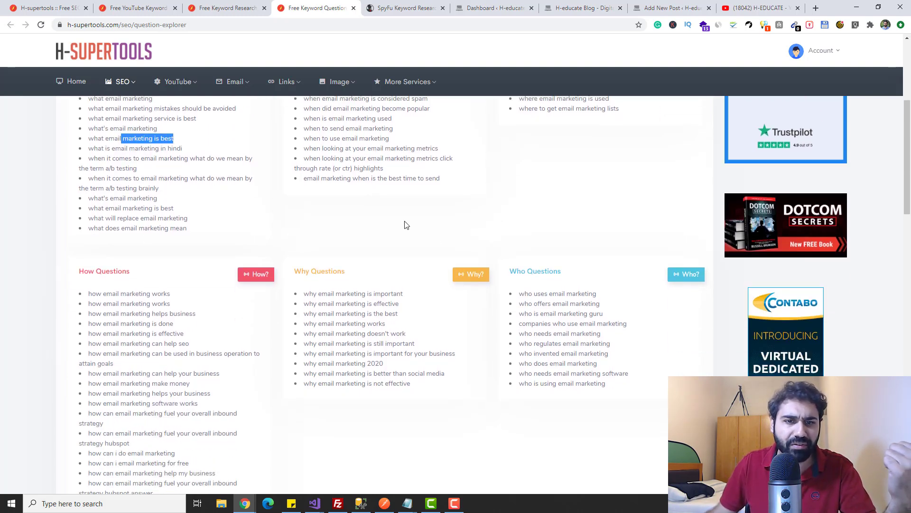
{"action": "scroll", "coordinate": [311, 290], "scroll_direction": "down", "scroll_amount": 3}
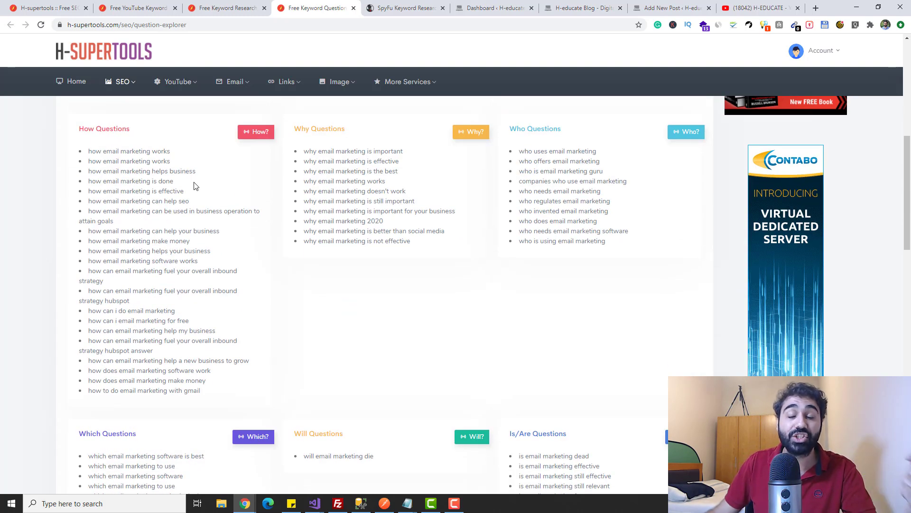
{"action": "scroll", "coordinate": [193, 186], "scroll_direction": "down", "scroll_amount": 5}
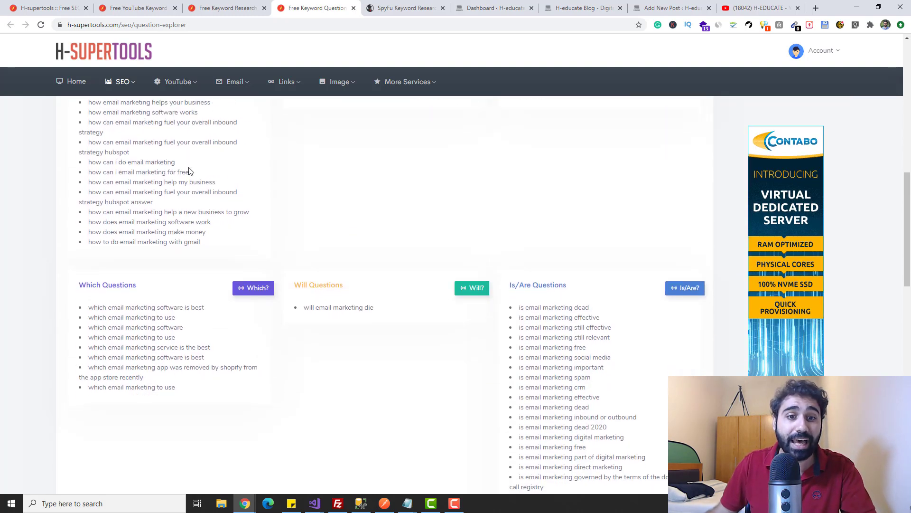
{"action": "scroll", "coordinate": [555, 290], "scroll_direction": "up", "scroll_amount": 8}
{"action": "scroll", "coordinate": [555, 290], "scroll_direction": "up", "scroll_amount": 2}
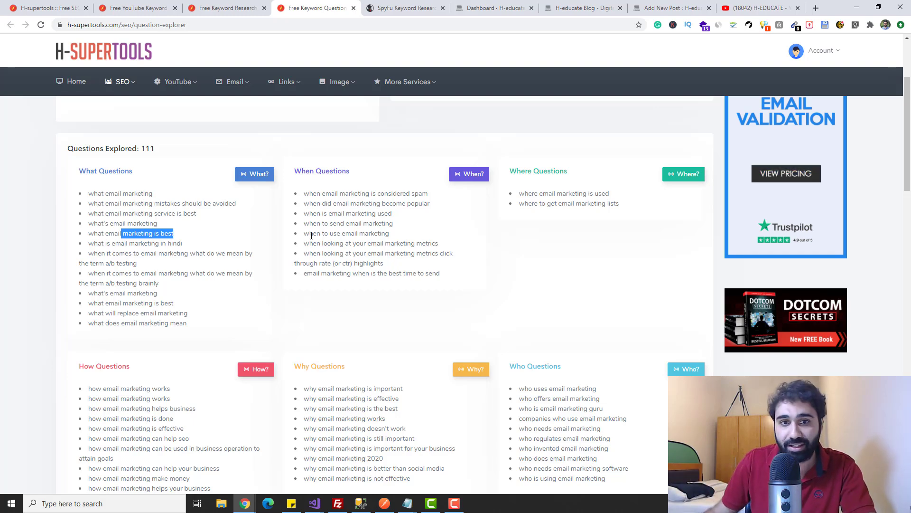
- Copy the first four How questions, from "how email marketing works" through "how email marketing is done"
{"action": "scroll", "coordinate": [312, 237], "scroll_direction": "down", "scroll_amount": 3}
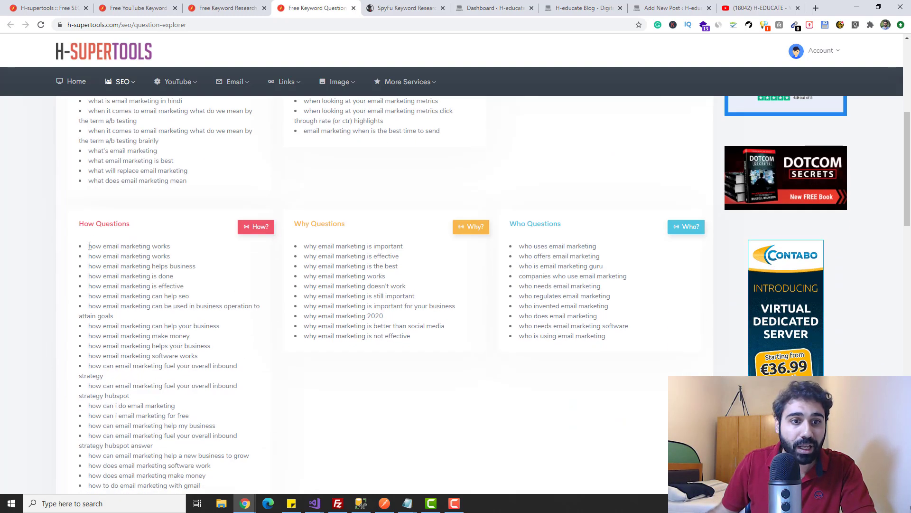
{"action": "left_click_drag", "start_coordinate": [112, 247], "coordinate": [184, 277]}
{"action": "key", "text": "ctrl+c"}
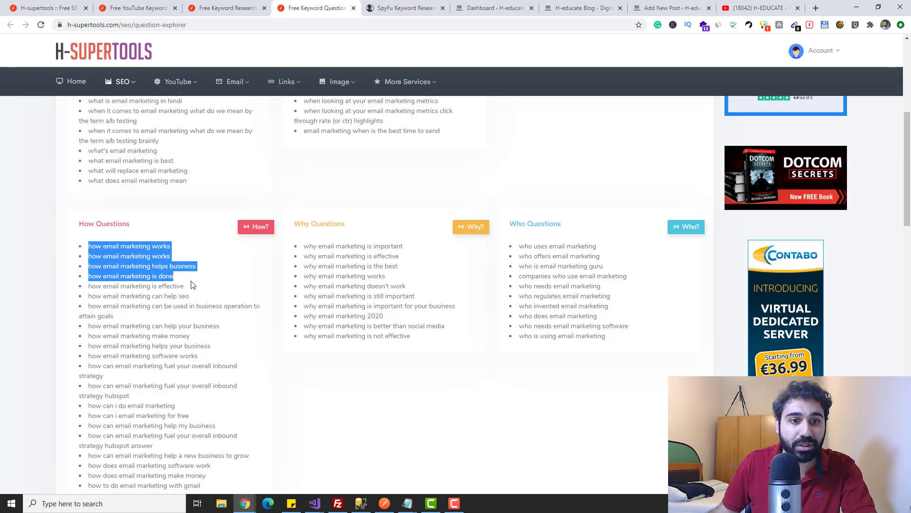
- Open the Bulk Keyword Data Tool, paste in the four copied How questions, and get and review their search volume data
{"action": "scroll", "coordinate": [189, 275], "scroll_direction": "up", "scroll_amount": 6}
{"action": "left_click", "coordinate": [126, 88]}
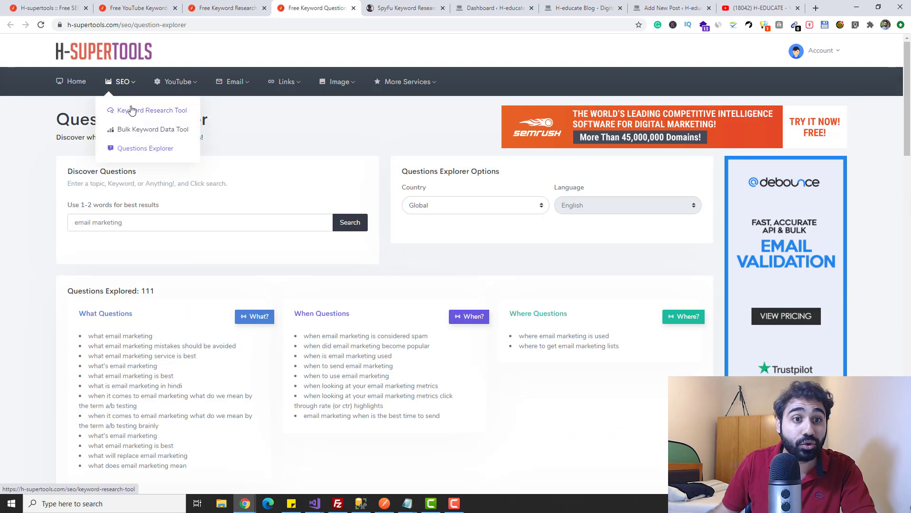
{"action": "left_click", "coordinate": [138, 133]}
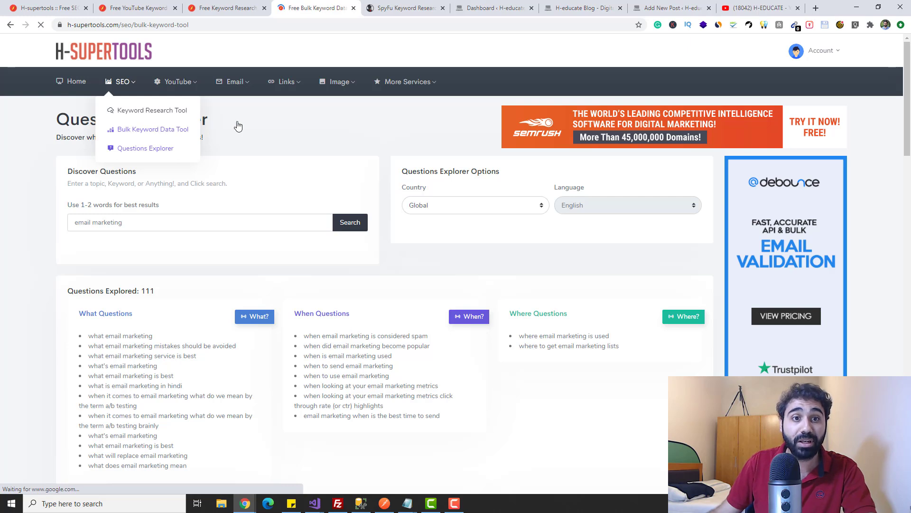
{"action": "key", "text": "ctrl+v"}
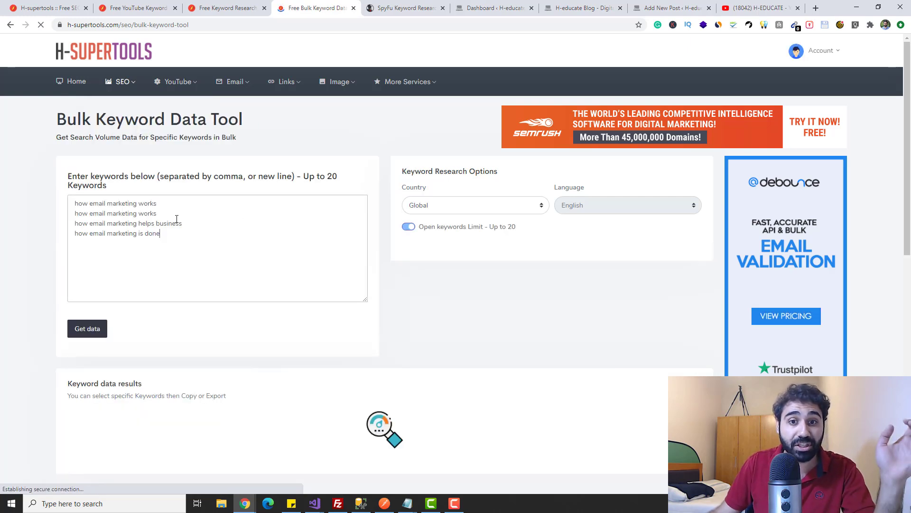
{"action": "left_click", "coordinate": [83, 327]}
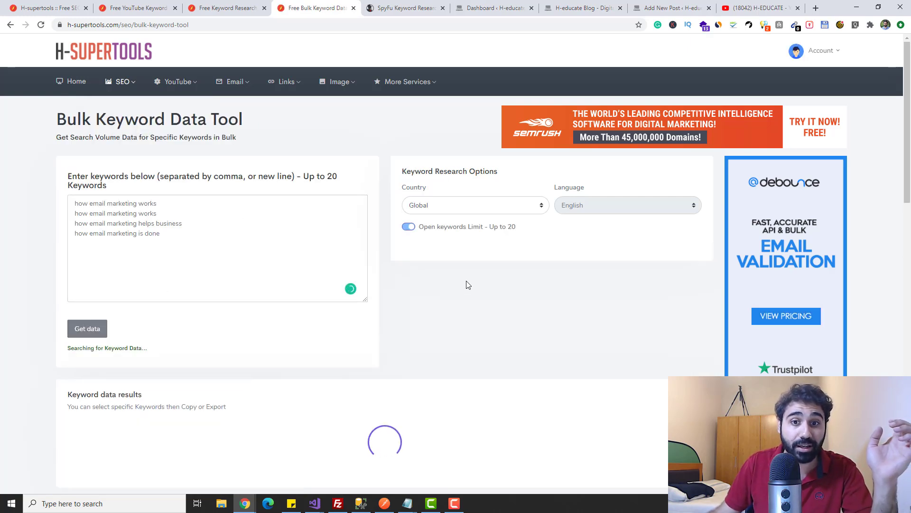
{"action": "scroll", "coordinate": [459, 267], "scroll_direction": "down", "scroll_amount": 5}
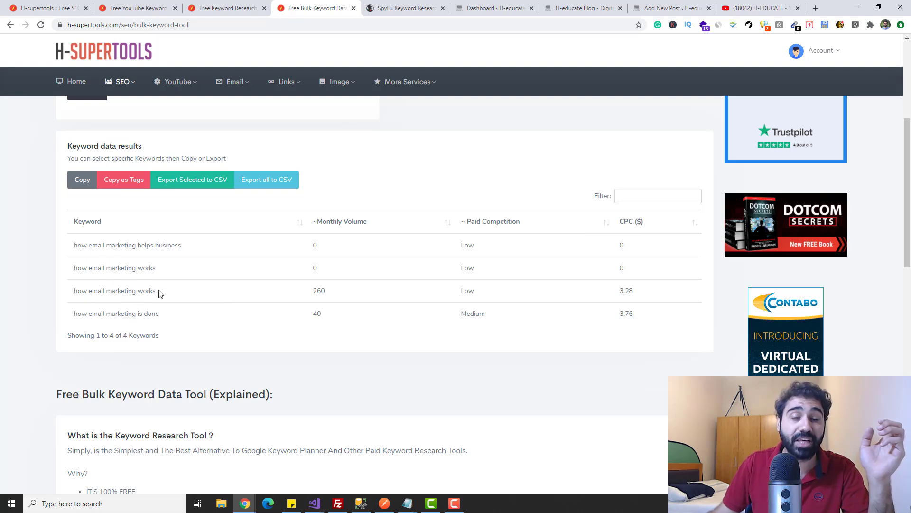
{"action": "scroll", "coordinate": [159, 293], "scroll_direction": "up", "scroll_amount": 5}
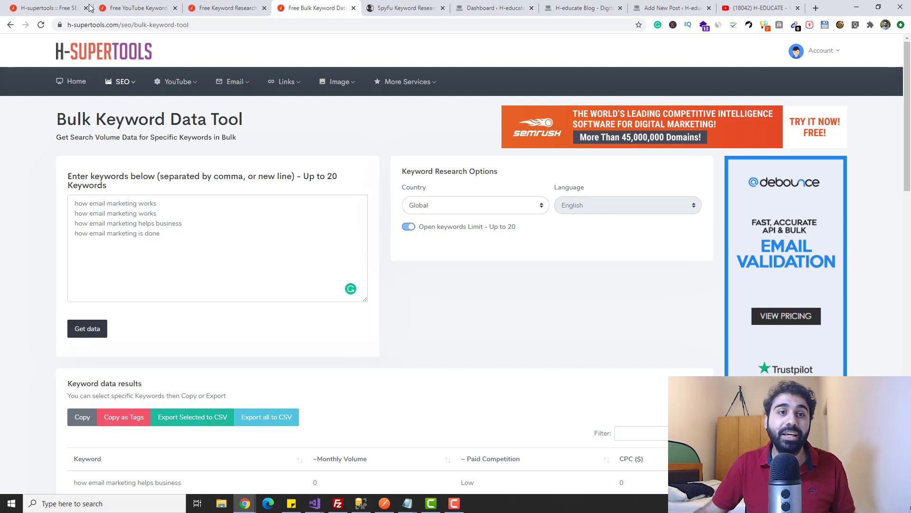
- Return to the YouTube Keyword Tool page with the "affiliate marketing case study" results
{"action": "left_click", "coordinate": [119, 7]}
{"action": "scroll", "coordinate": [194, 180], "scroll_direction": "up", "scroll_amount": 4}
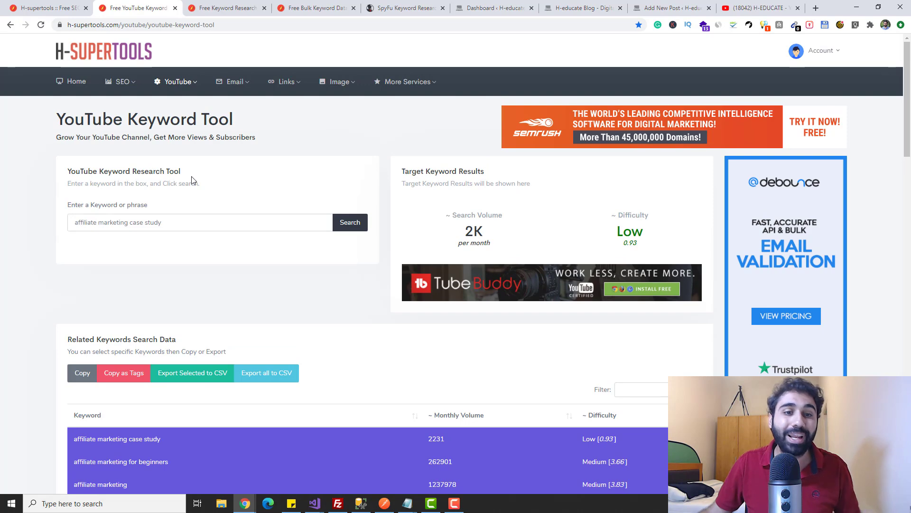
- Review the monthly search volume for "affiliate marketing 2020" in the Keyword Research Tool, and return to the Bulk Keyword Data Tool
{"action": "left_click", "coordinate": [223, 8]}
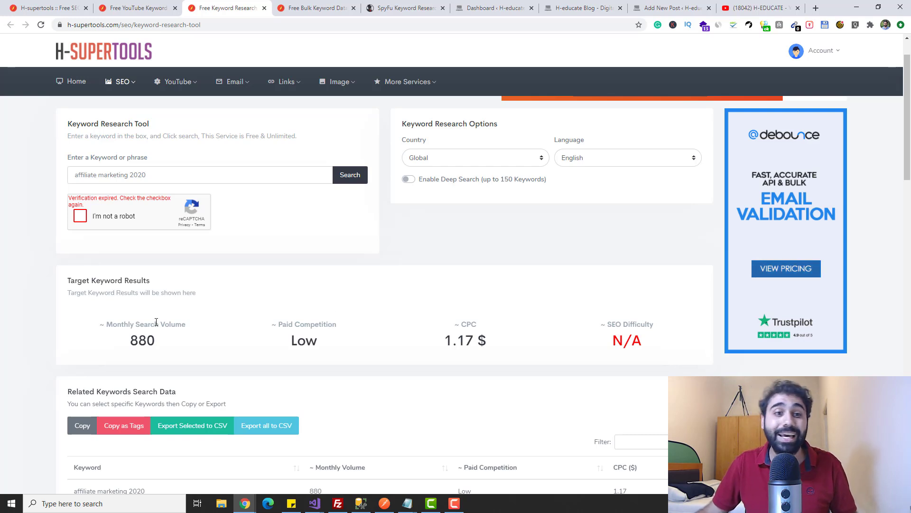
{"action": "left_click_drag", "start_coordinate": [99, 325], "coordinate": [217, 326]}
{"action": "left_click", "coordinate": [215, 326]}
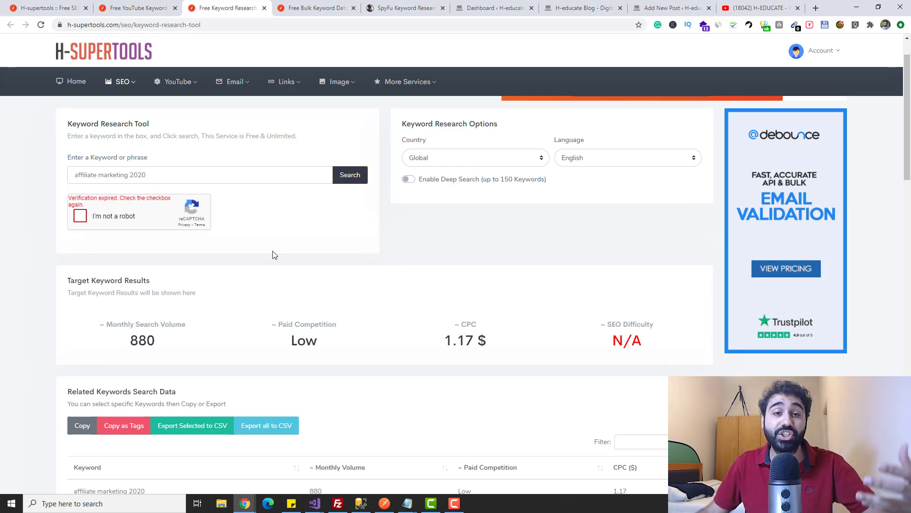
{"action": "left_click", "coordinate": [313, 7]}
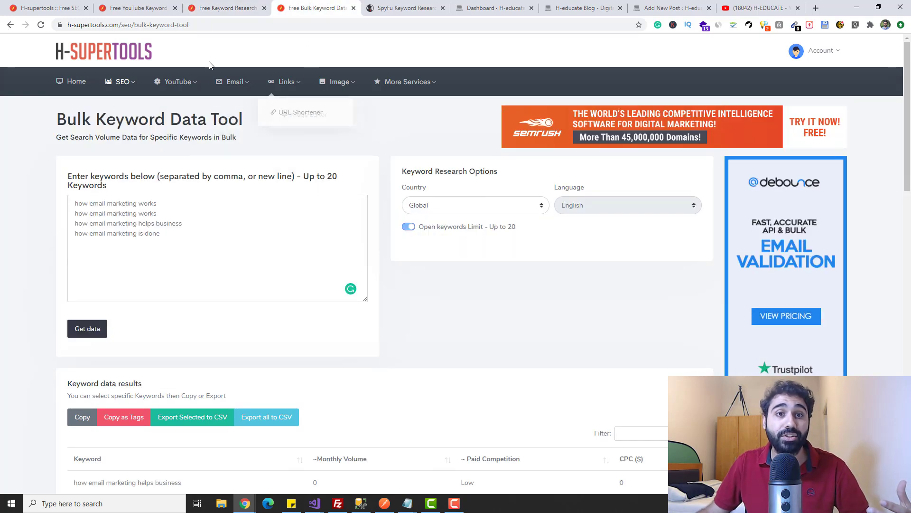
{"action": "mouse_move", "coordinate": [128, 97]}
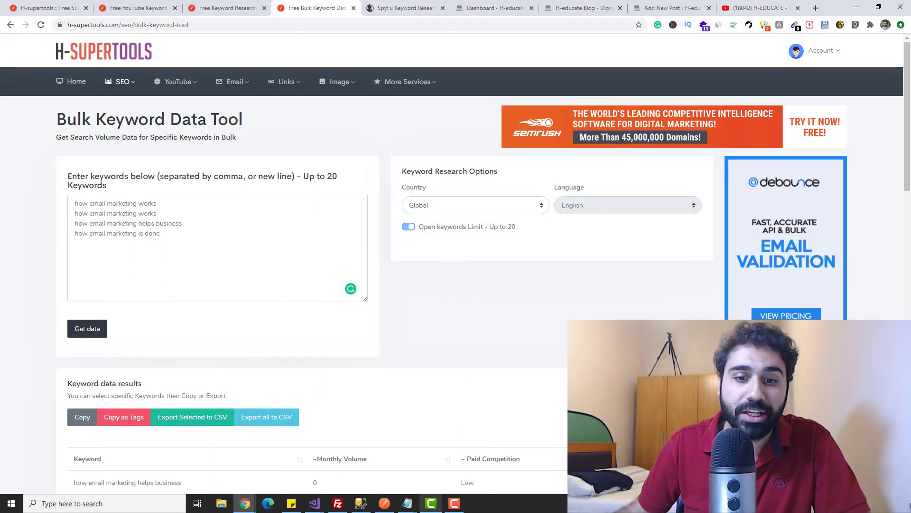
- Switch to the Notepad keyword list and highlight the shortlisted "affiliate marketing case study" and "affiliate marketing 2020" lines
{"action": "mouse_move", "coordinate": [407, 504]}
{"action": "left_click", "coordinate": [420, 482]}
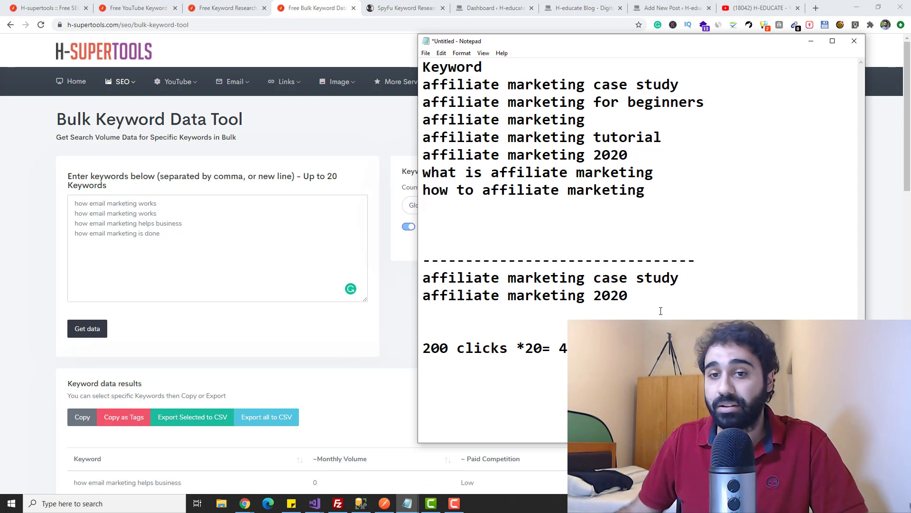
{"action": "left_click_drag", "start_coordinate": [628, 297], "coordinate": [423, 281]}
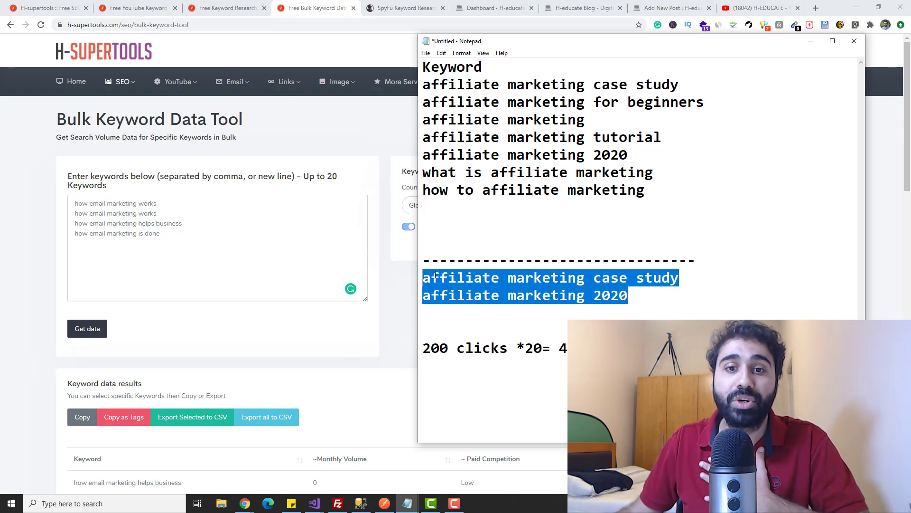
{"action": "left_click", "coordinate": [431, 276]}
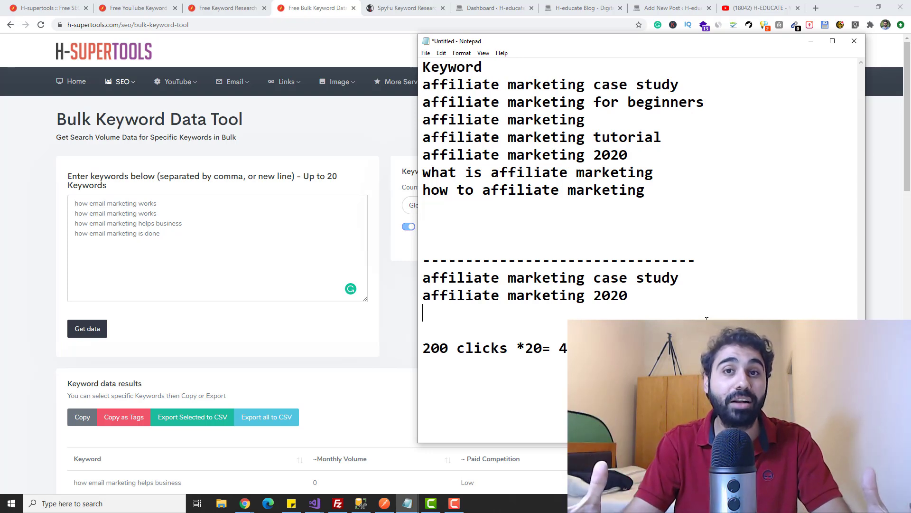
{"action": "left_click_drag", "start_coordinate": [649, 302], "coordinate": [471, 285]}
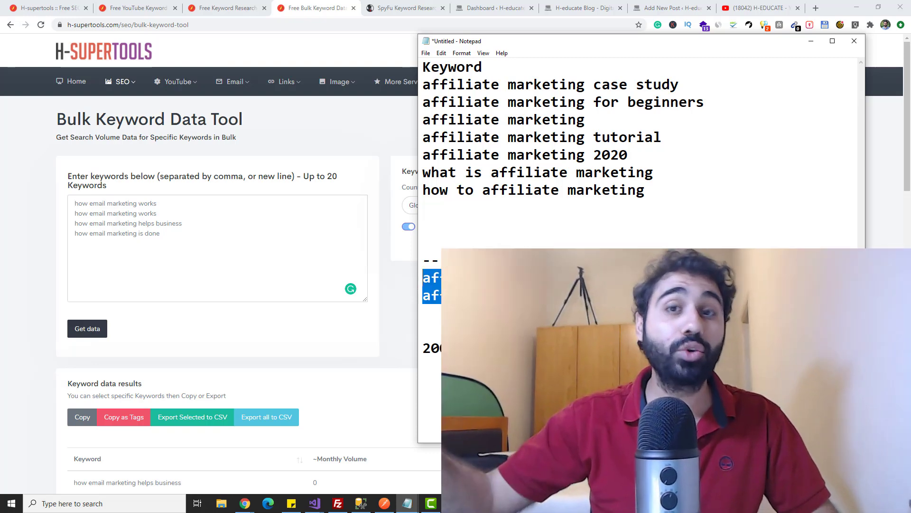